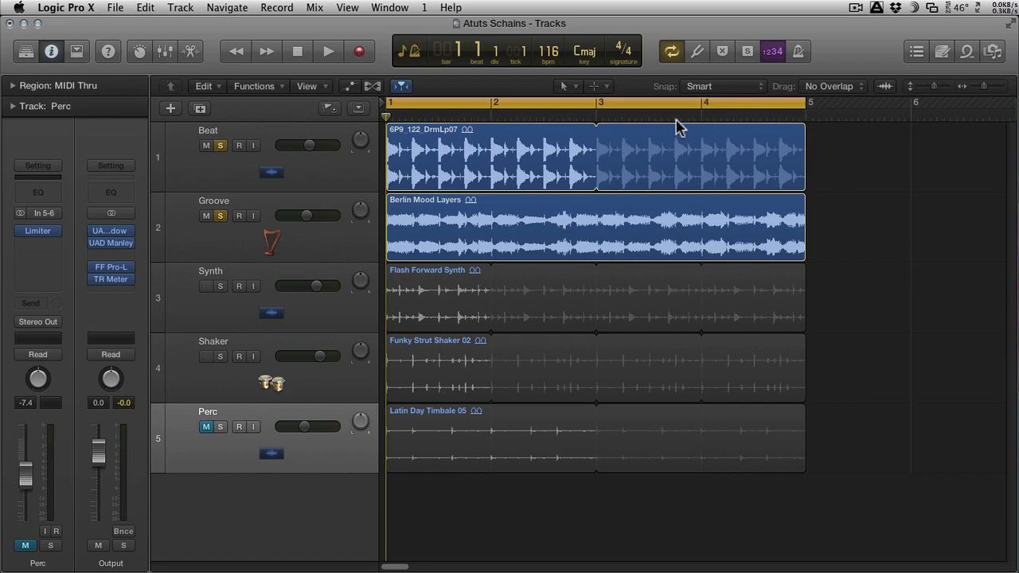
Step: During playback, set the side chain of the Groove channel's compressor to Audio 1 - Beat and turn the compressor on
key("space")
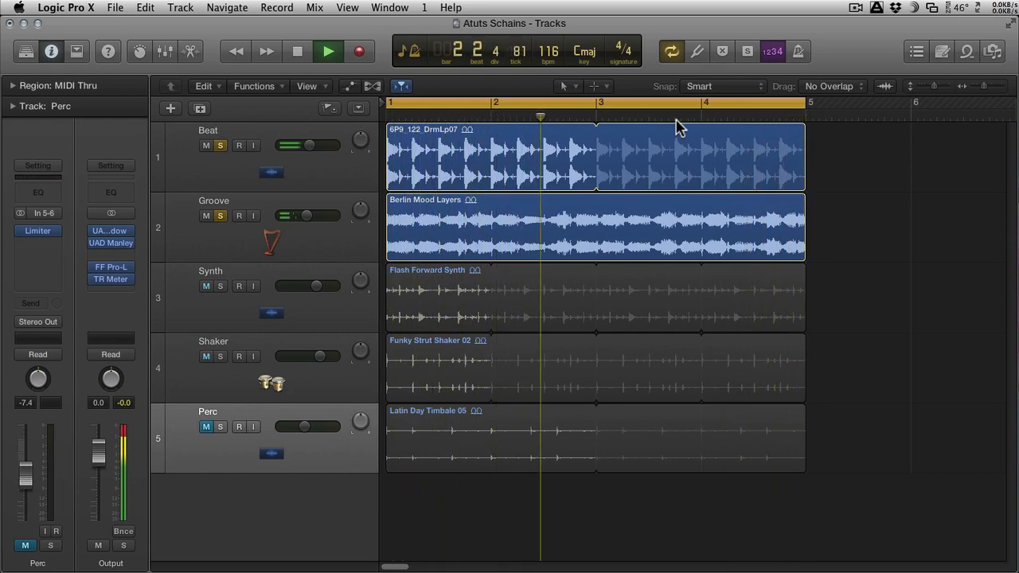
left_click(164, 53)
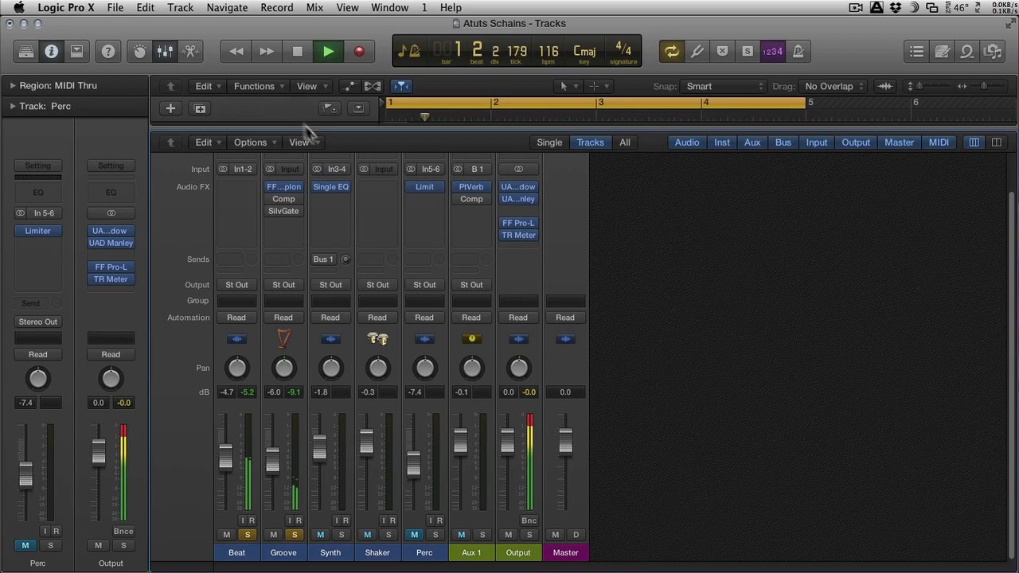
left_click(284, 202)
left_click_drag(693, 203, 638, 194)
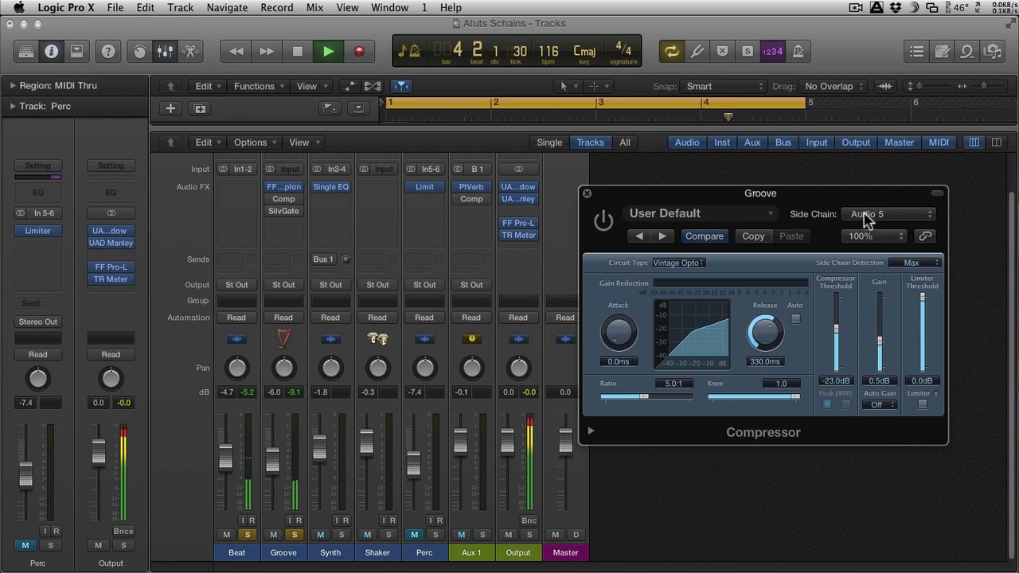
left_click(866, 217)
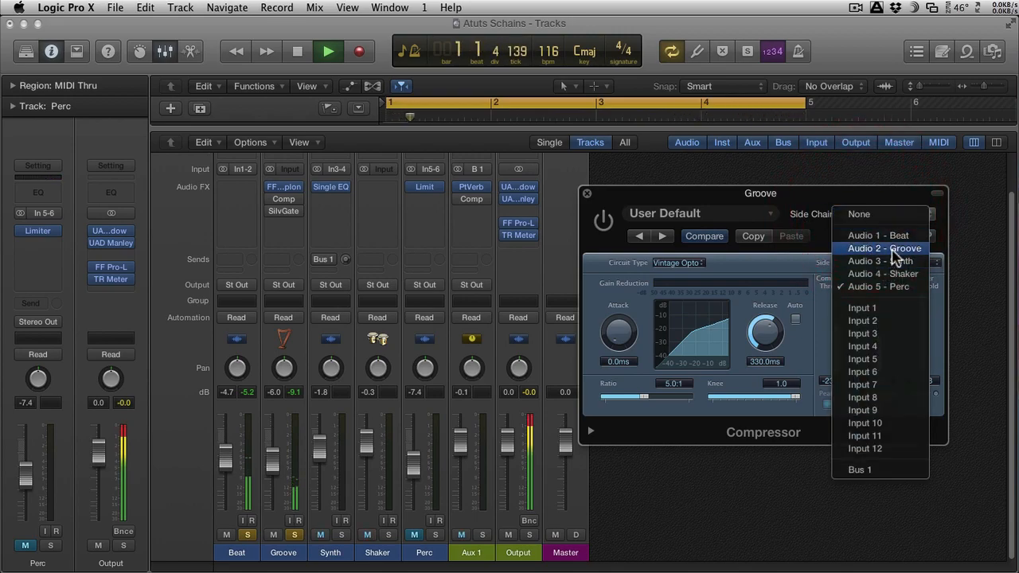
left_click(891, 235)
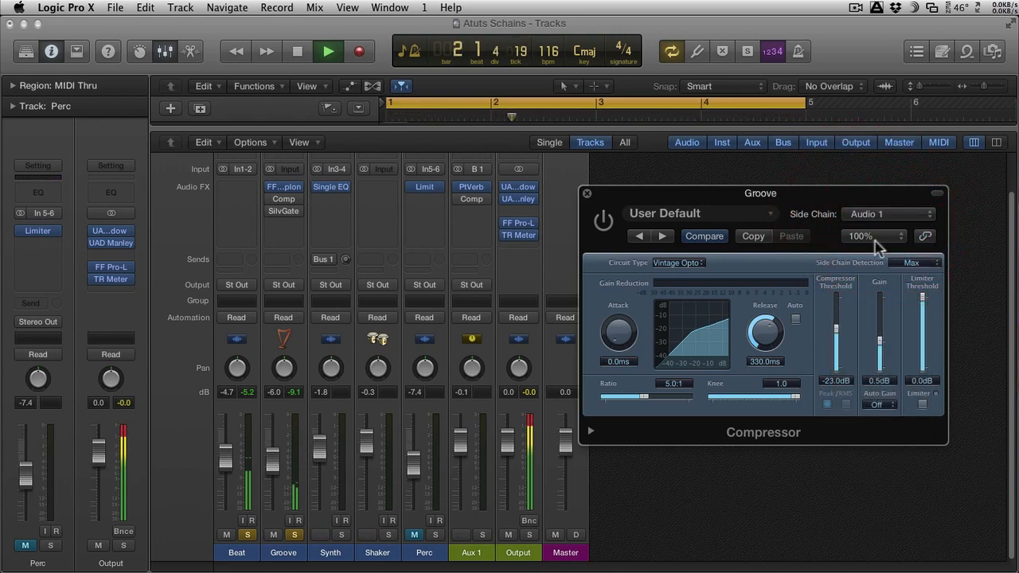
left_click(603, 222)
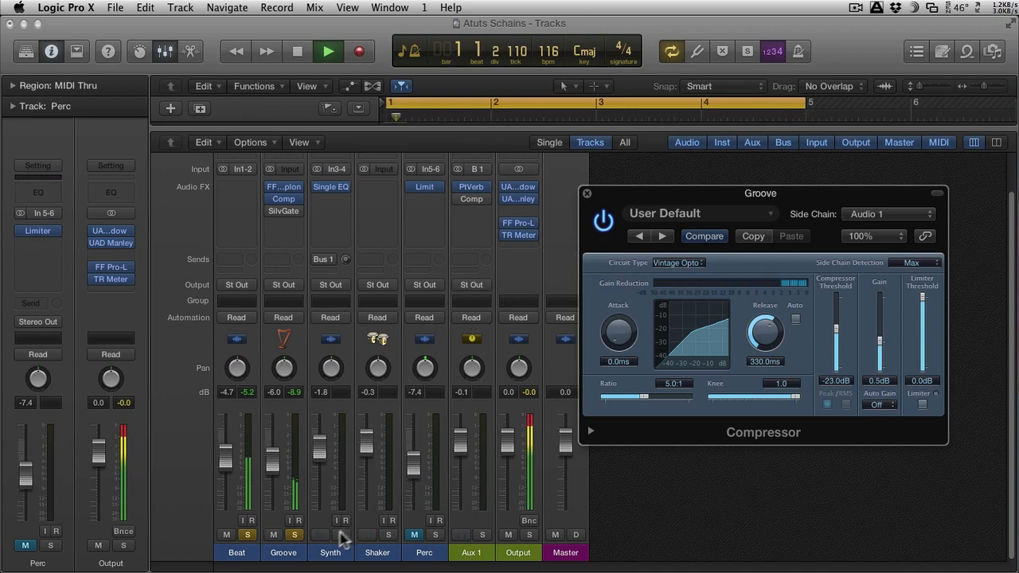
Step: Set the Groove compressor's release to 97 ms and solo only the Groove channel
left_click(298, 536)
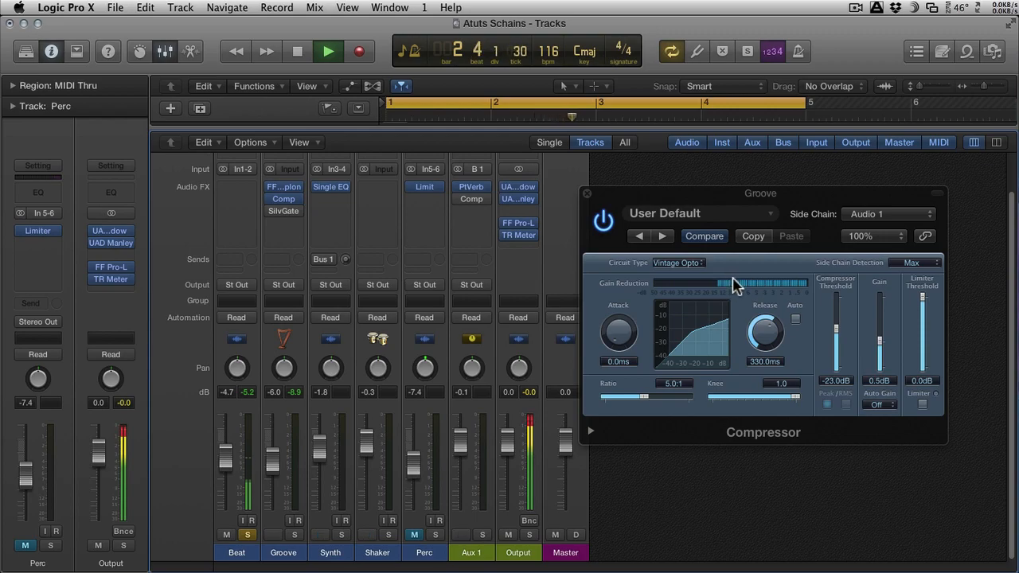
left_click_drag(762, 331, 765, 348)
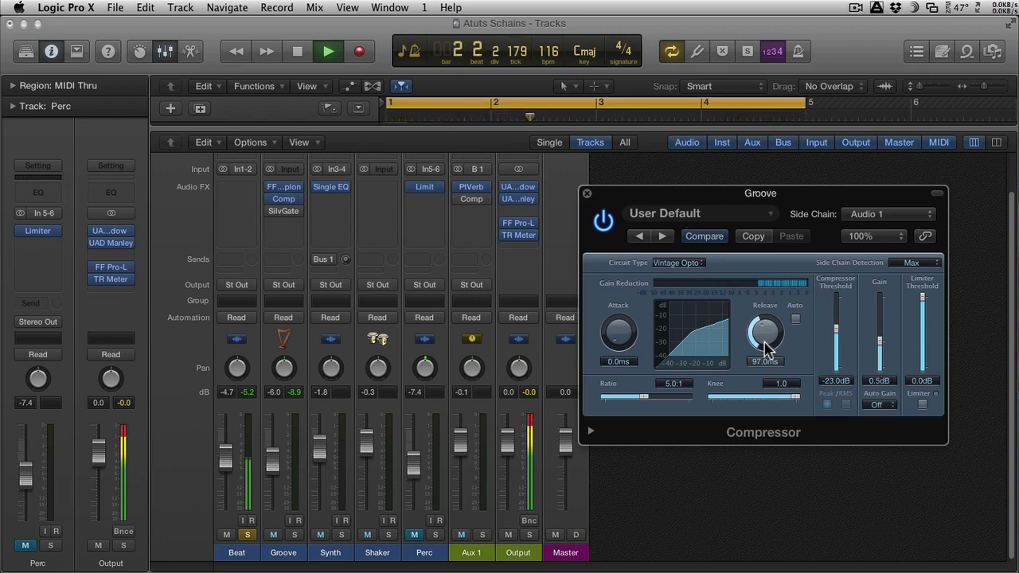
left_click(294, 534)
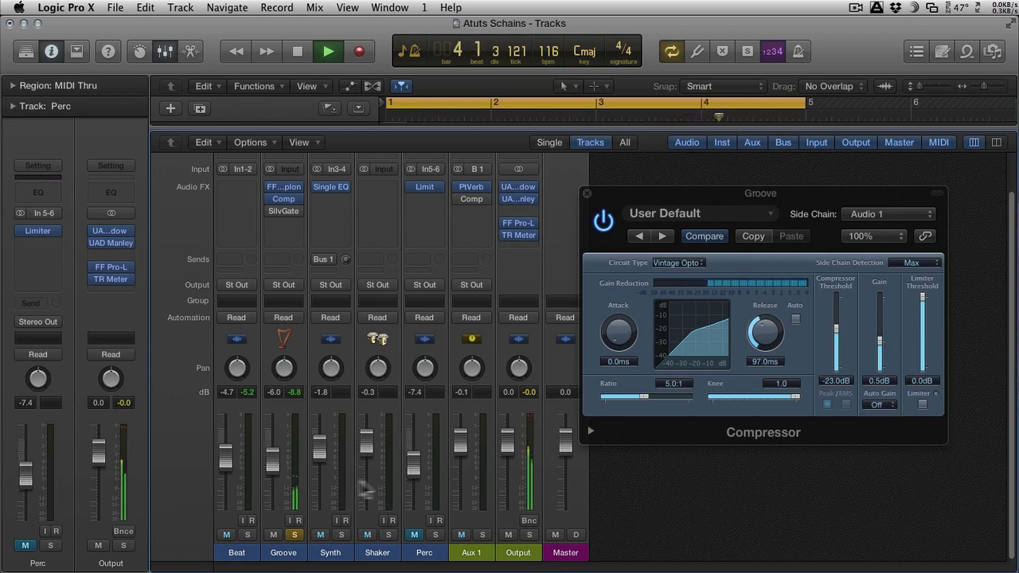
Step: Stop playback and expand the Groove compressor's extended parameters to reveal the side chain filter
key("space")
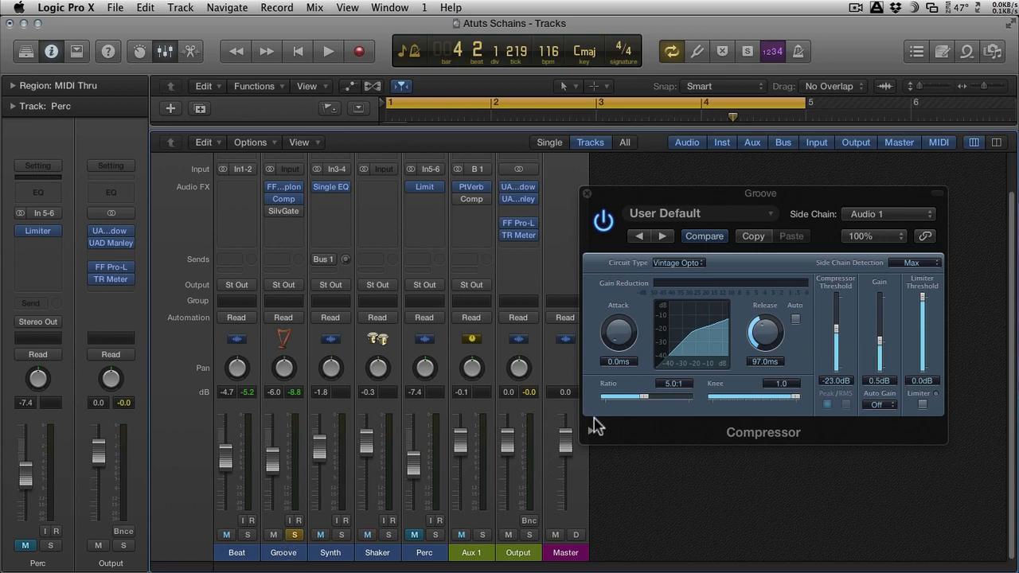
left_click(590, 431)
left_click_drag(703, 193, 725, 55)
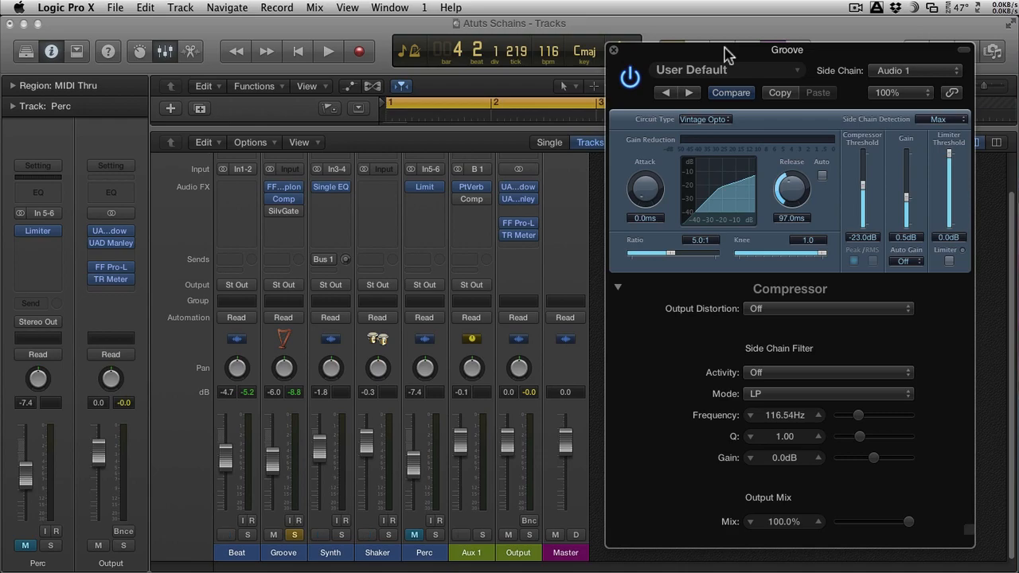
Step: Insert the FabFilter FF Pro-C compressor in an empty audio effect slot on the Synth channel
left_click(330, 210)
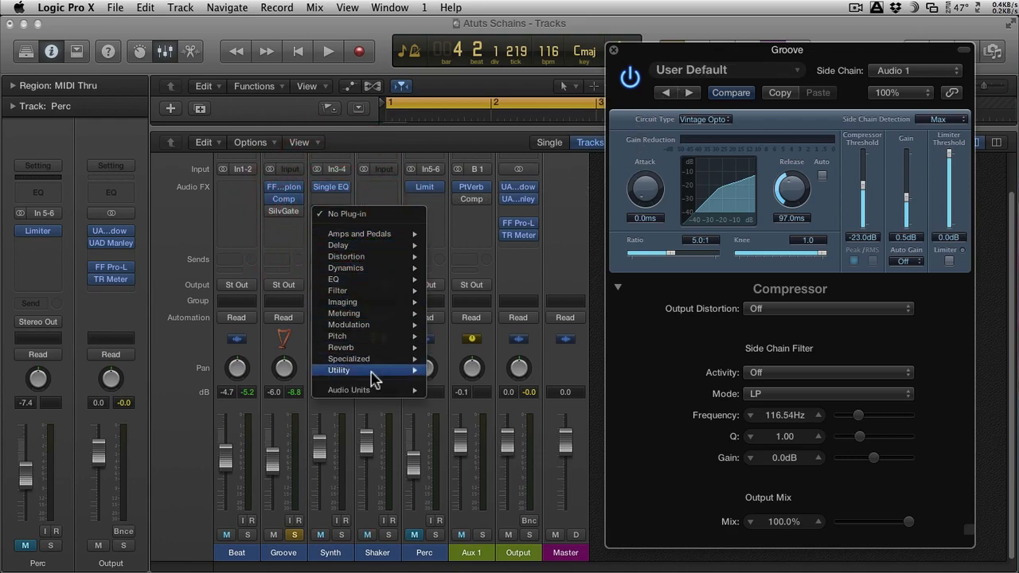
mouse_move(416, 389)
mouse_move(481, 425)
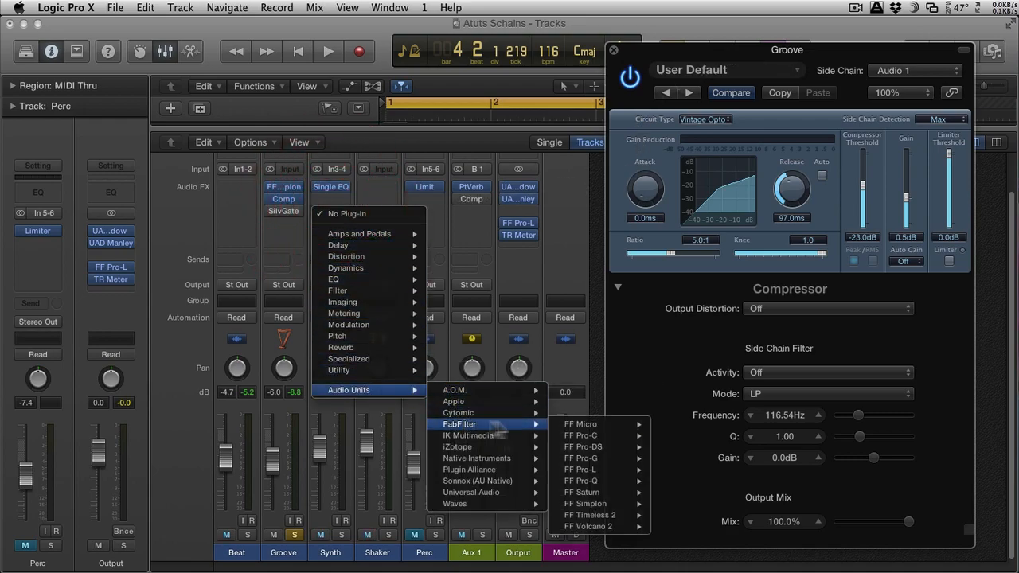
left_click(589, 436)
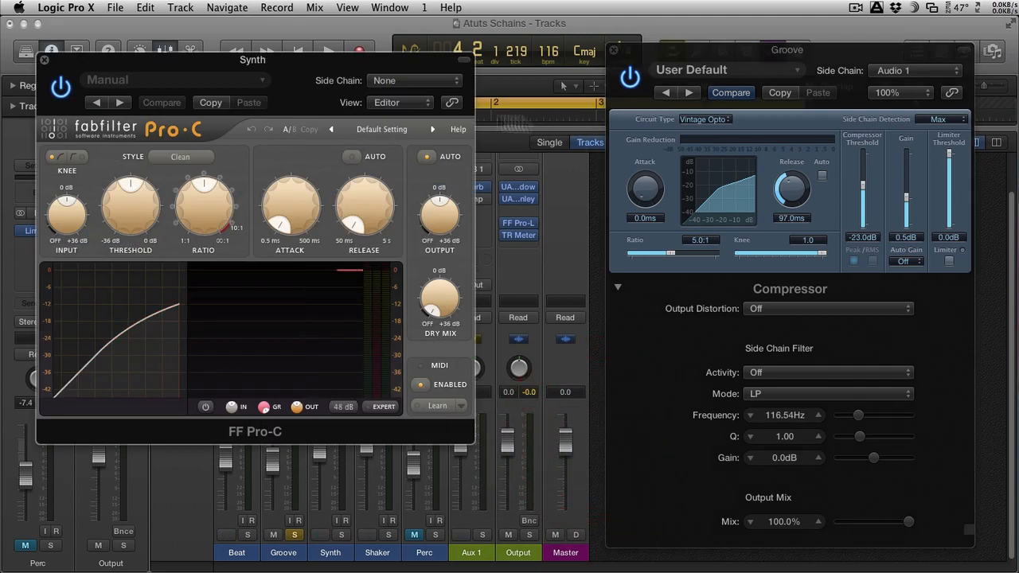
left_click_drag(341, 58, 485, 46)
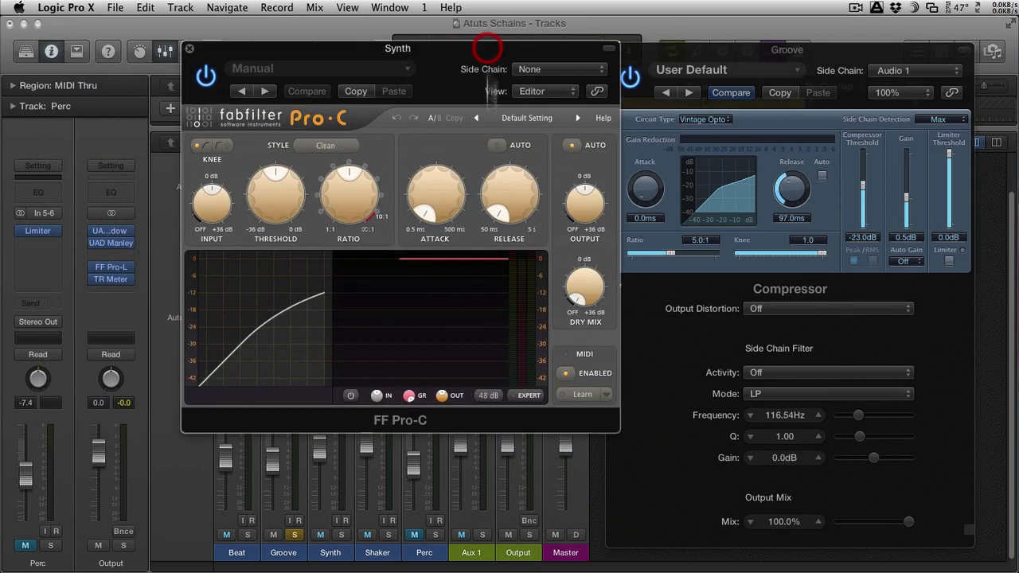
Step: In FF Pro-C's expert view, low-pass the side chain at 3.371 kHz, set it to external, and close the plug-in
left_click(527, 395)
left_click_drag(532, 377, 358, 378)
left_click(448, 273)
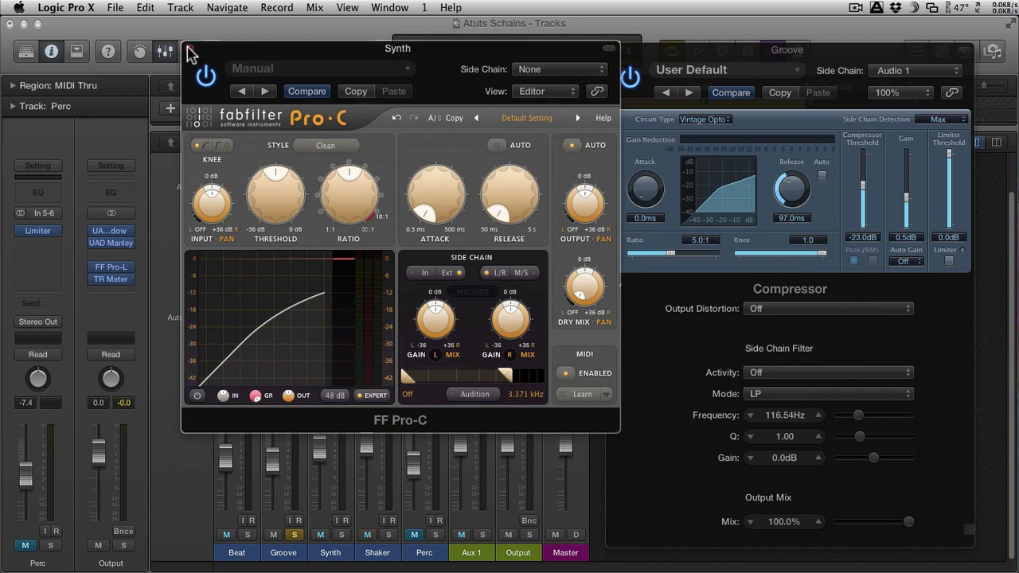
left_click(189, 49)
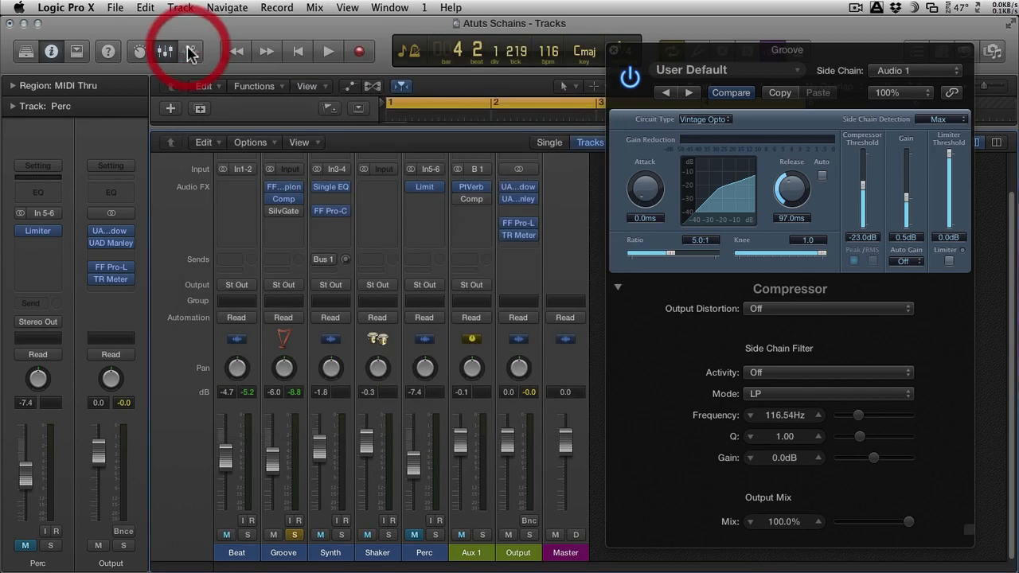
Step: Set the Groove compressor's side chain filter activity to Listen and its frequency to 103.83 Hz while playing the loop
left_click(892, 340)
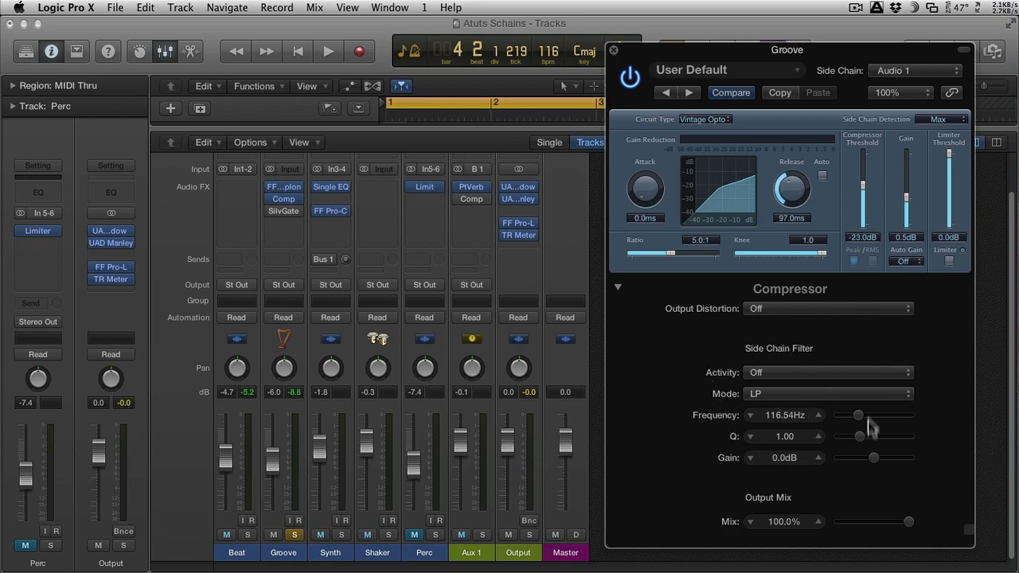
left_click(810, 374)
left_click(781, 387)
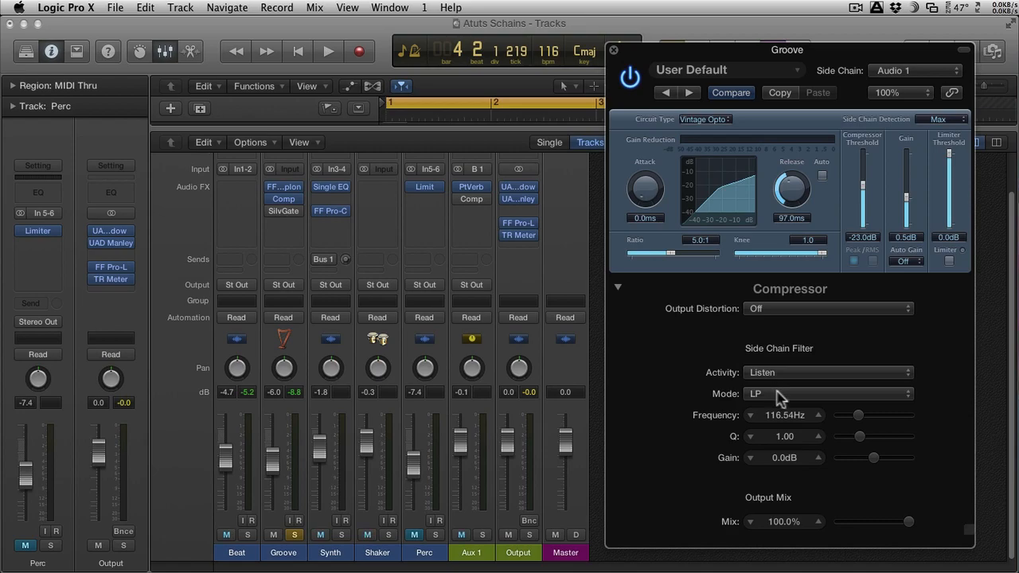
mouse_move(857, 414)
left_mouse_down()
mouse_move(875, 414)
mouse_move(858, 415)
mouse_move(860, 423)
left_mouse_up()
key("space")
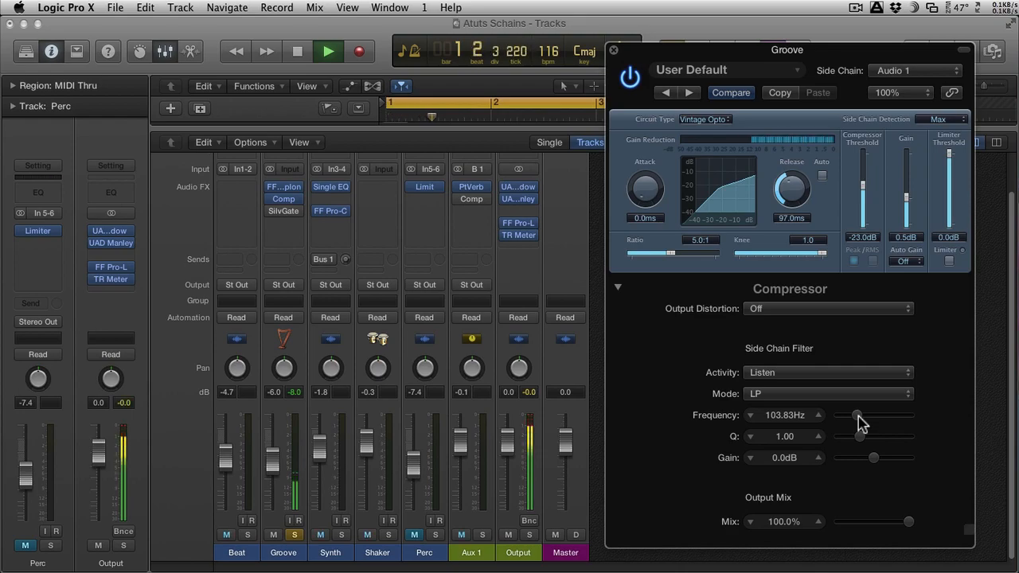
Step: Reselect Audio 1 - Beat as the compressor's side chain source and set the filter frequency to 123.47 Hz
left_click(926, 71)
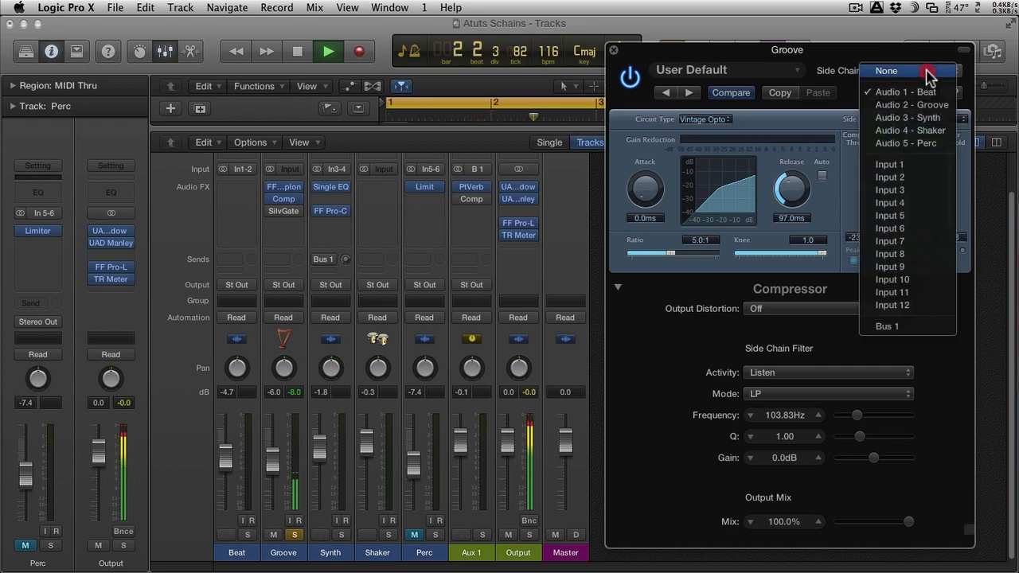
left_click_drag(935, 93, 780, 115)
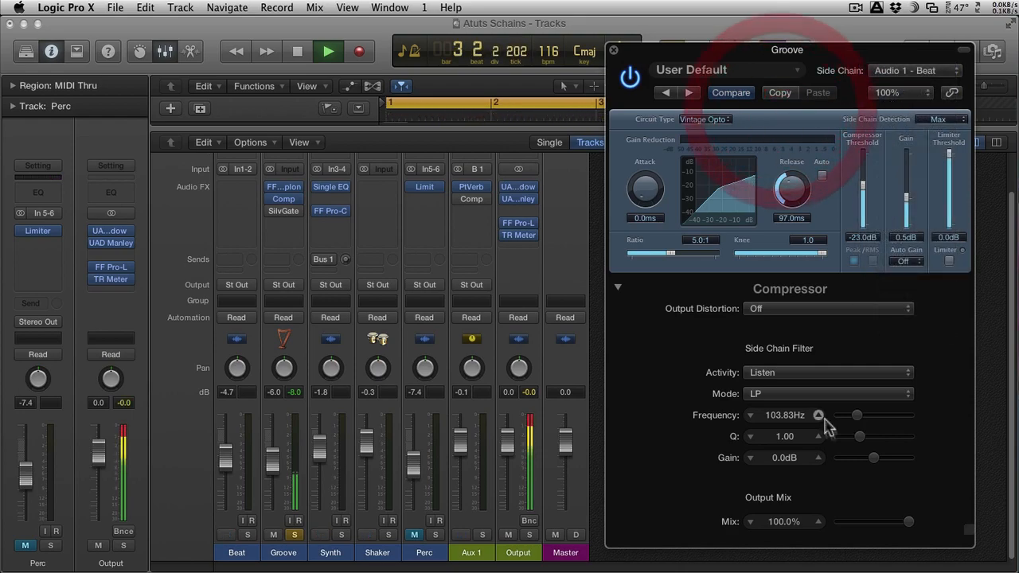
mouse_move(858, 416)
left_mouse_down()
mouse_move(920, 414)
mouse_move(863, 415)
left_mouse_up()
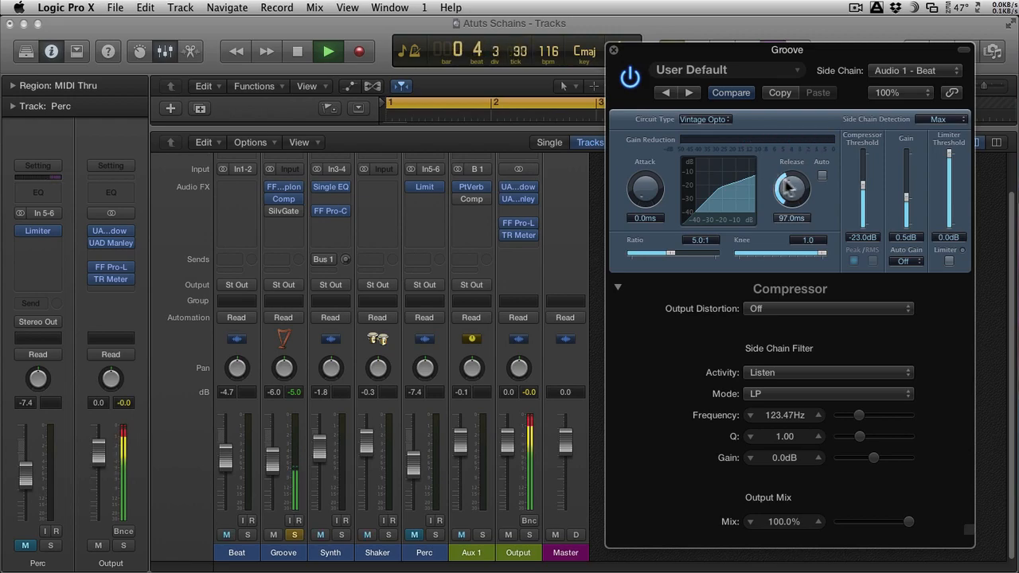
Step: Audition the side chain filter in HP mode with its frequency at 1864.7 Hz
left_click(796, 393)
left_click(769, 418)
left_click_drag(858, 415, 884, 415)
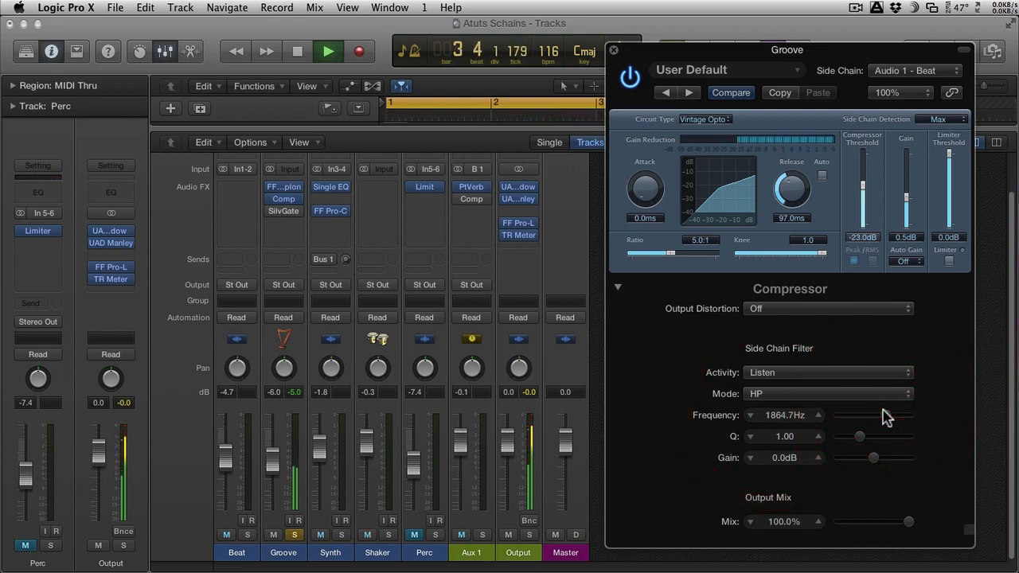
left_click_drag(795, 190, 792, 199)
left_click(792, 199, "alt")
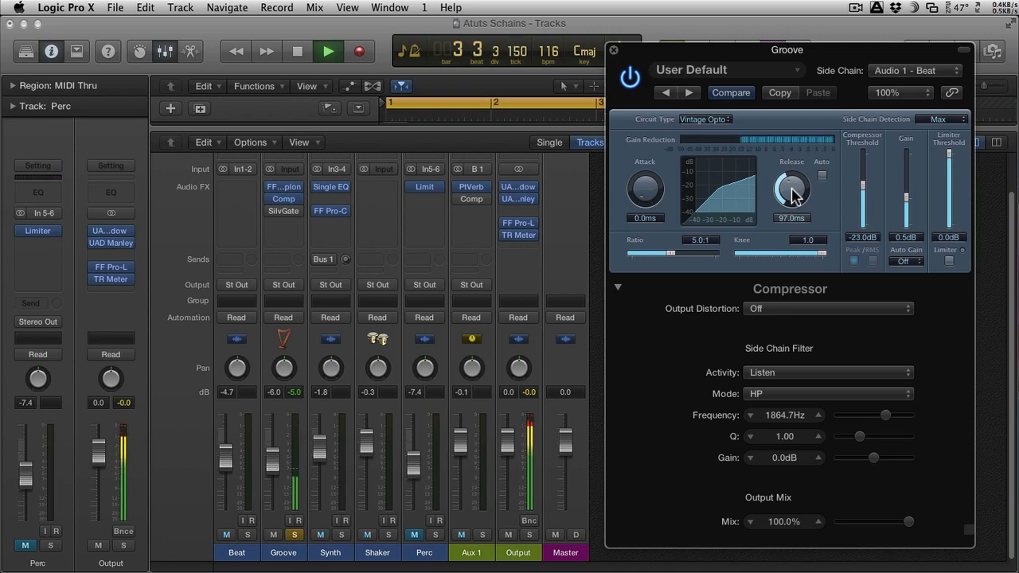
Step: Set the side chain filter to LP mode at 116.54 Hz and its activity to On
left_click(772, 395)
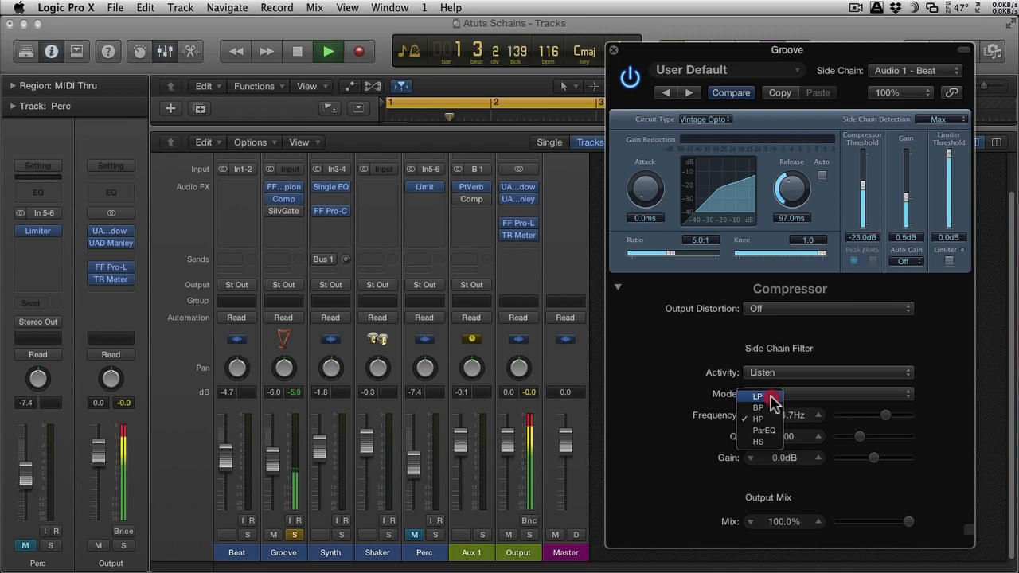
left_click(770, 397)
left_click_drag(883, 414, 860, 417)
left_click(790, 373)
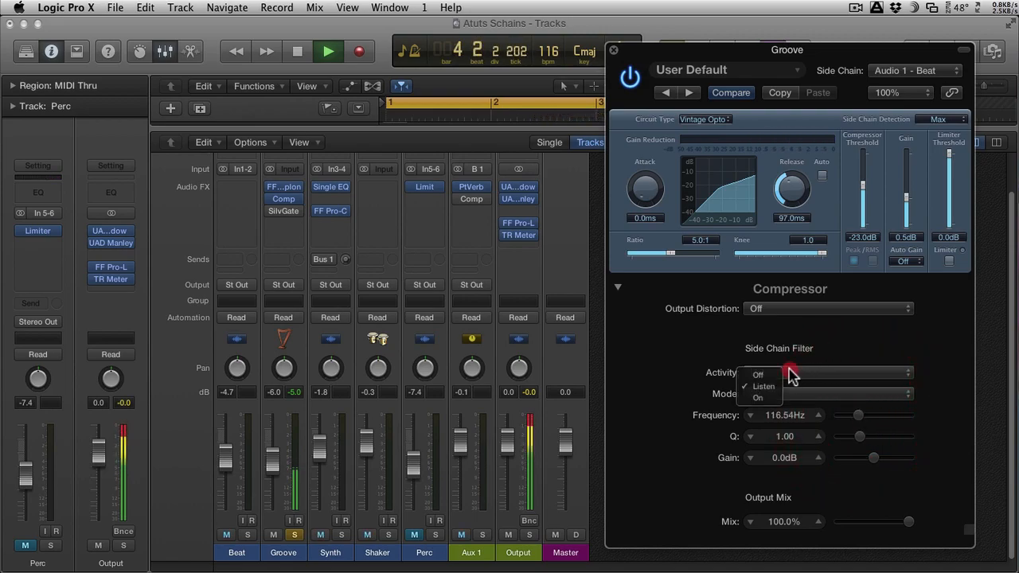
left_click(760, 396)
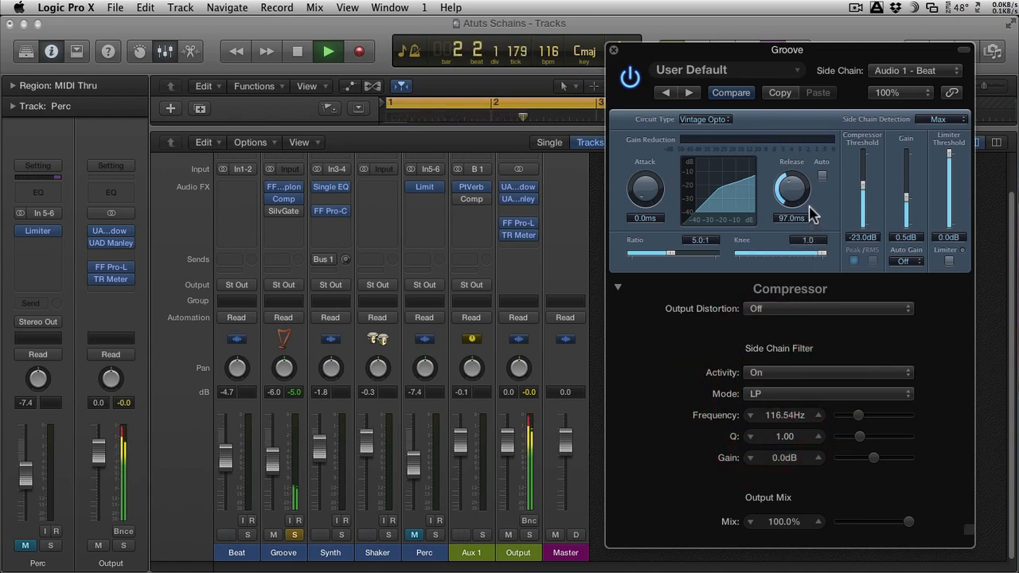
Step: Set the Groove compressor's release to 120 ms, threshold to -26 dB and ratio to 6.3:1
left_click_drag(792, 191, 760, 210)
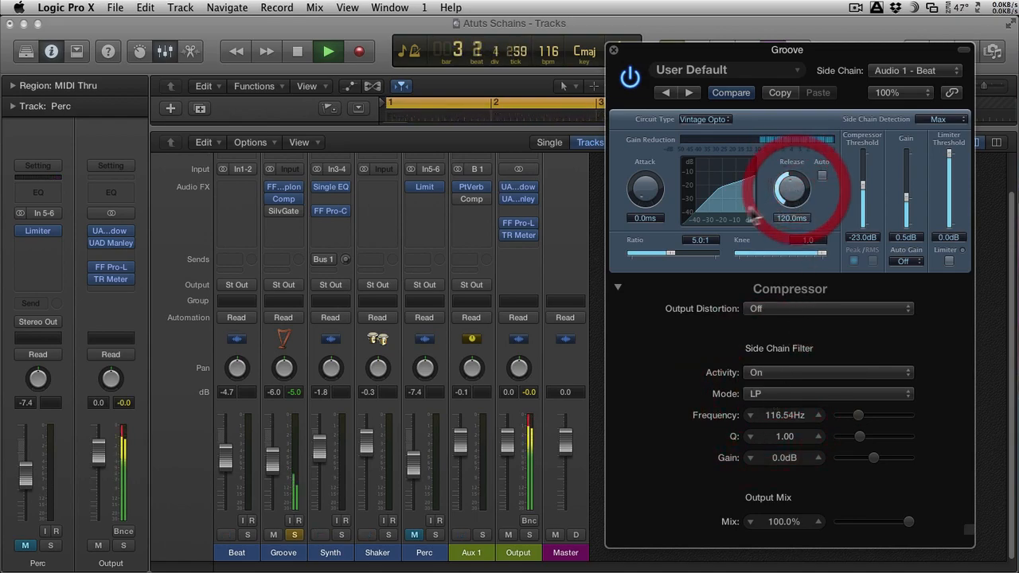
left_click_drag(862, 187, 865, 195)
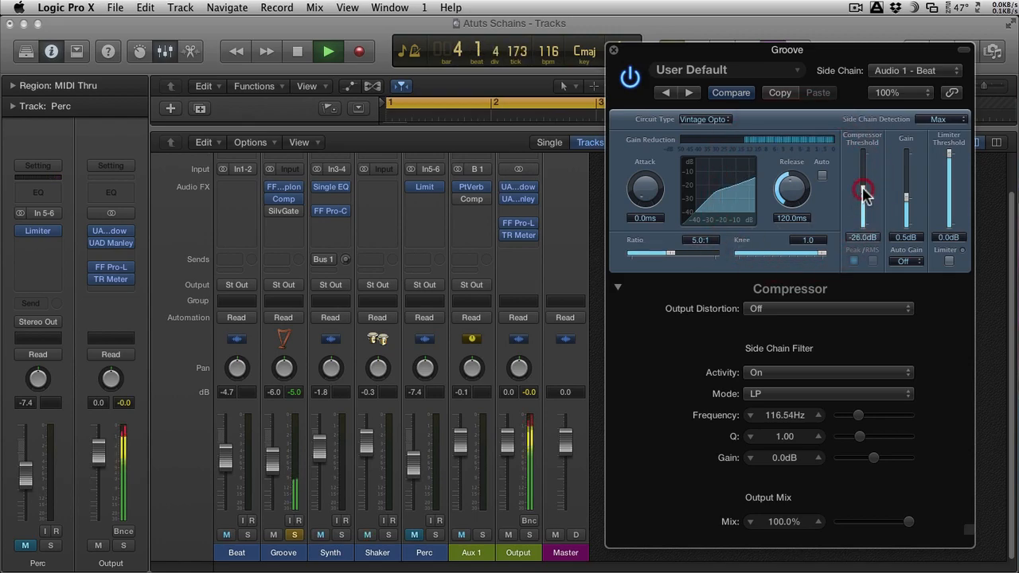
left_click_drag(672, 253, 675, 255)
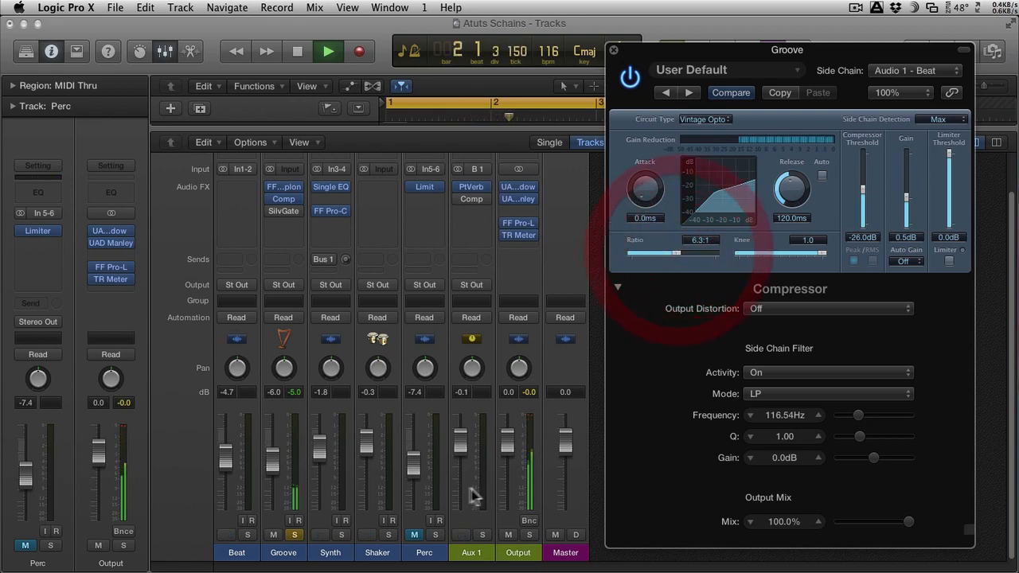
Step: Solo Beat alongside Groove, sweep filter 1 of Groove's FF Simplon down and up to the high end, and close the plug-in
left_click(248, 534)
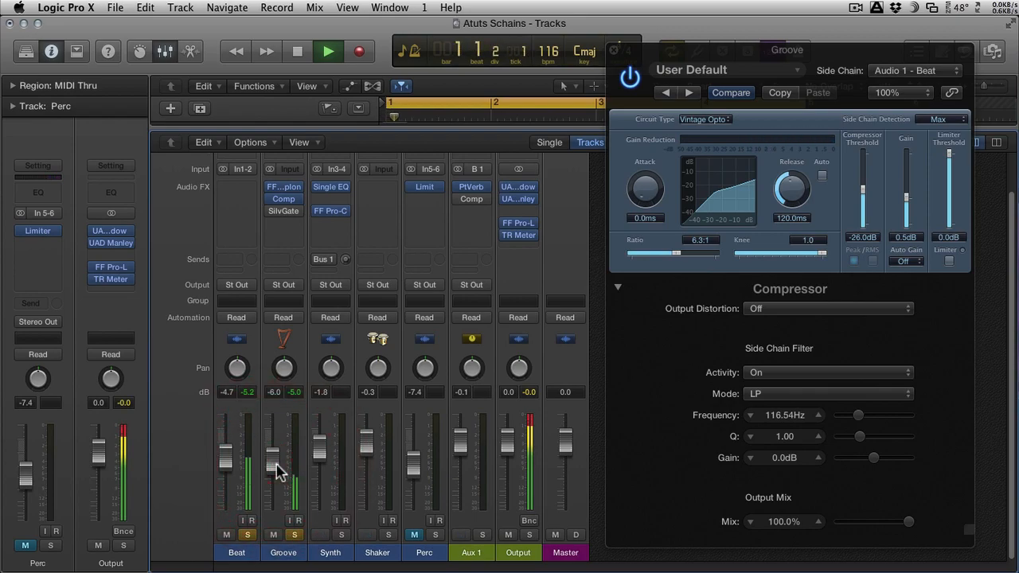
left_click(285, 191)
mouse_move(764, 382)
left_mouse_down()
mouse_move(806, 382)
mouse_move(822, 364)
mouse_move(743, 325)
mouse_move(700, 345)
left_mouse_up()
left_click(673, 390)
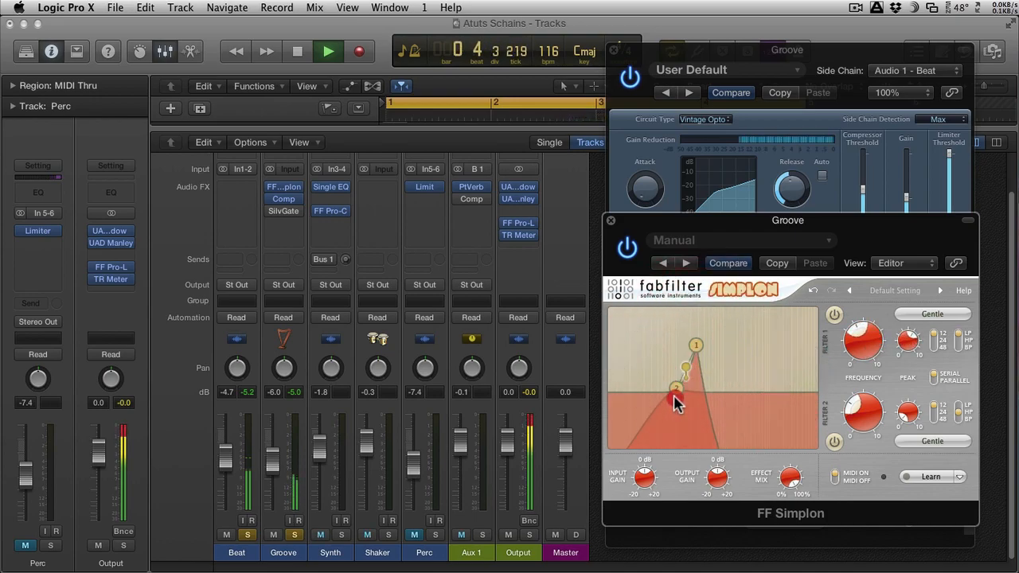
left_click_drag(695, 345, 809, 370)
key("space")
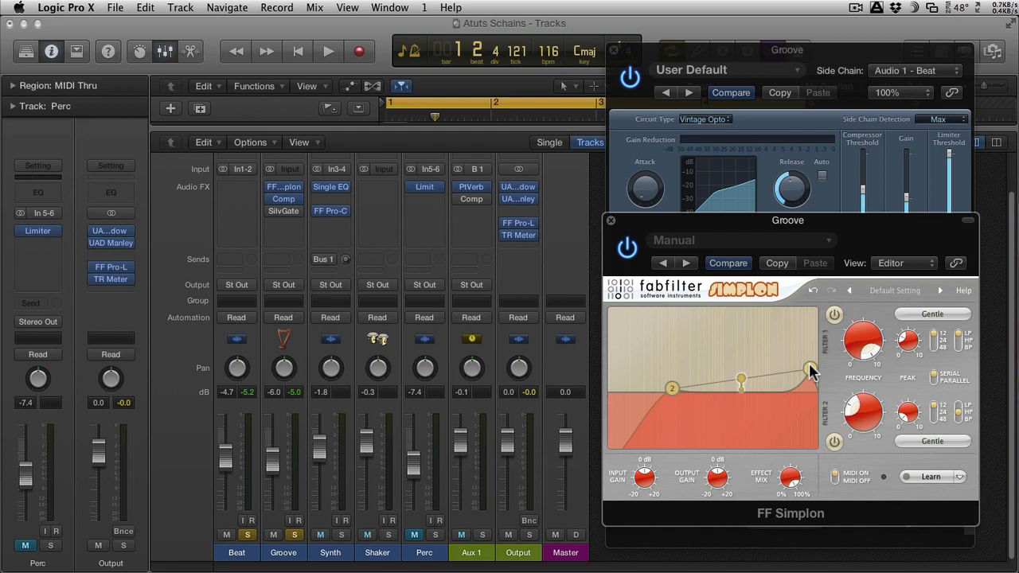
left_click(610, 221)
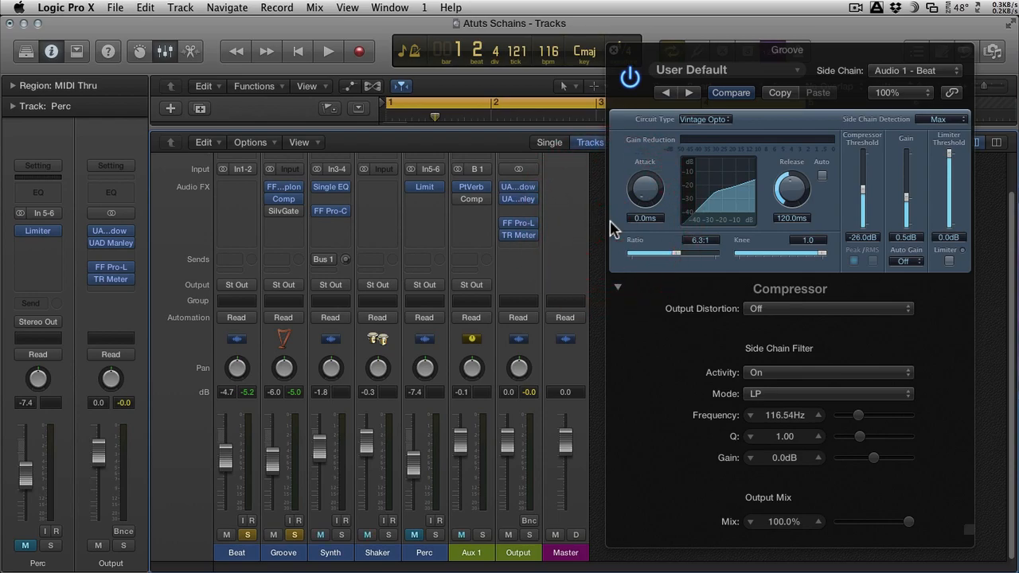
Step: Close the Groove compressor, solo Perc instead of Beat alongside Groove, and play back with Perc's fader at -6.0 dB
left_click(613, 50)
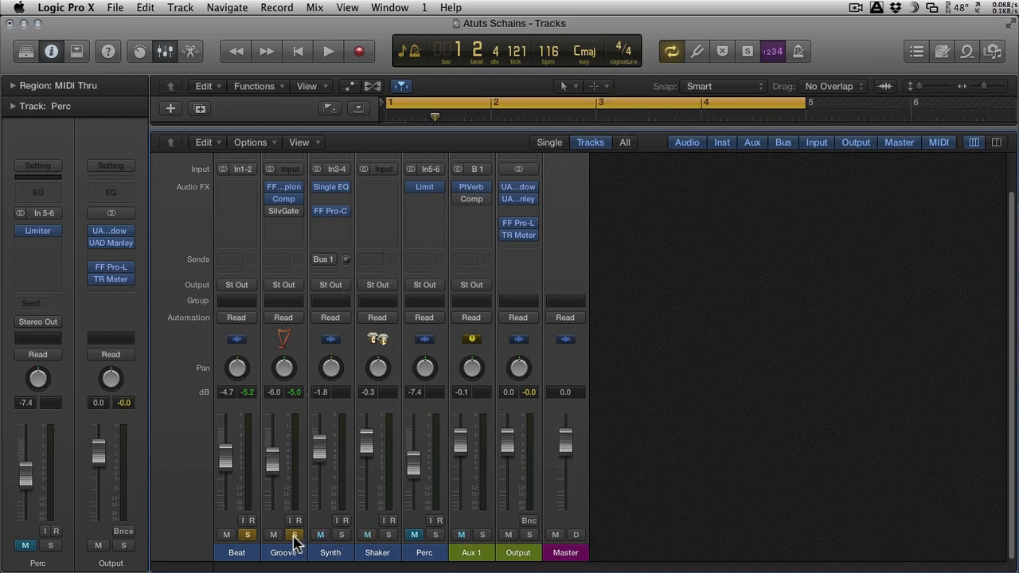
left_click(247, 535)
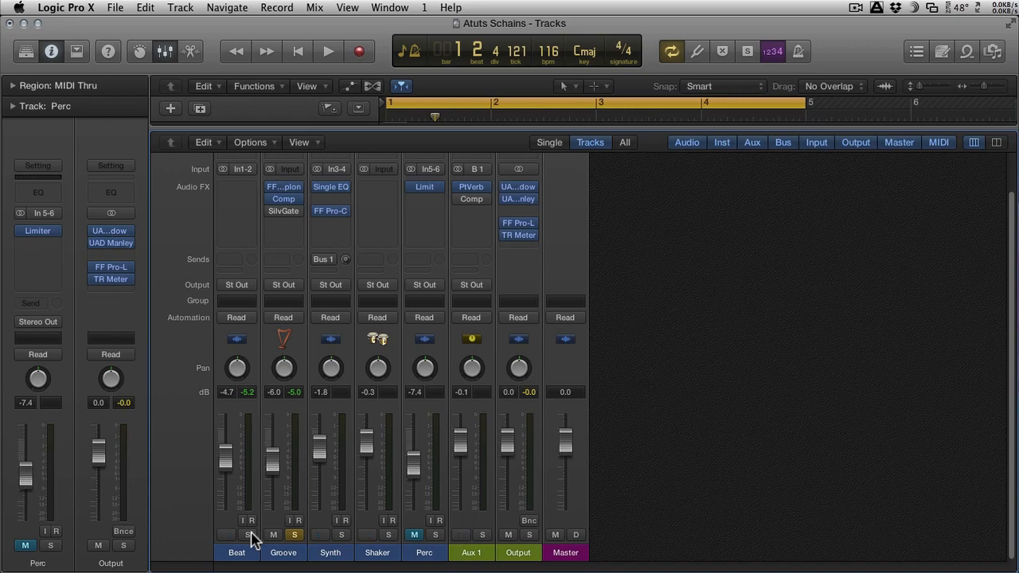
left_click(436, 535)
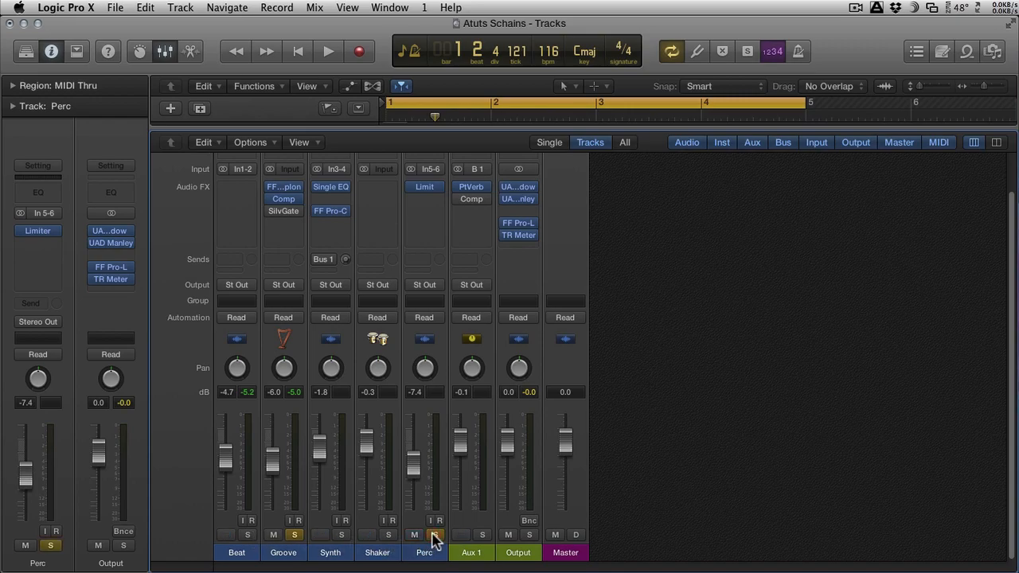
key("space")
left_click_drag(418, 475, 415, 468)
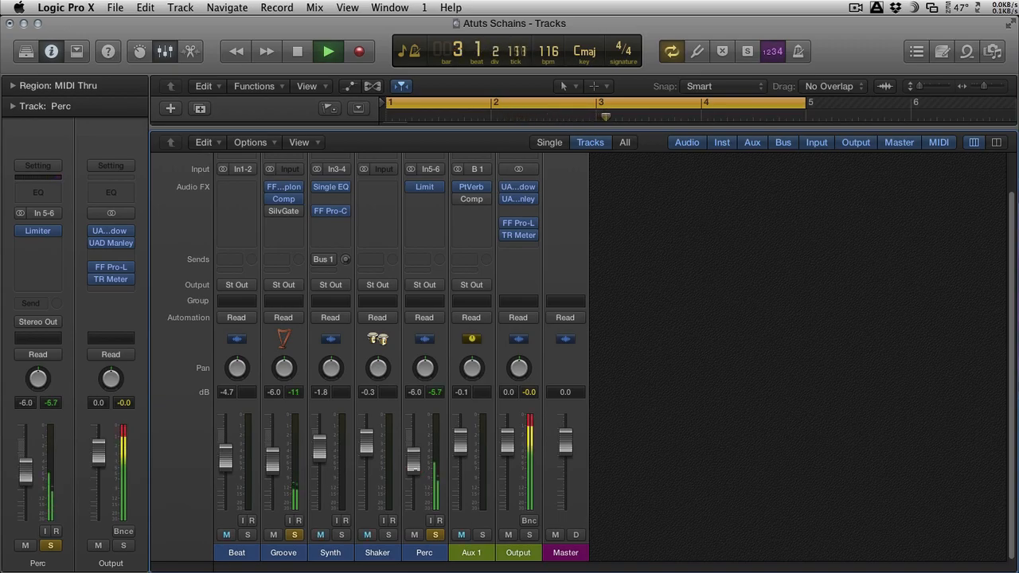
Step: In Groove's compressor, turn the side chain filter's activity Off and set the side chain source to Audio 5 - Perc
left_click(289, 200)
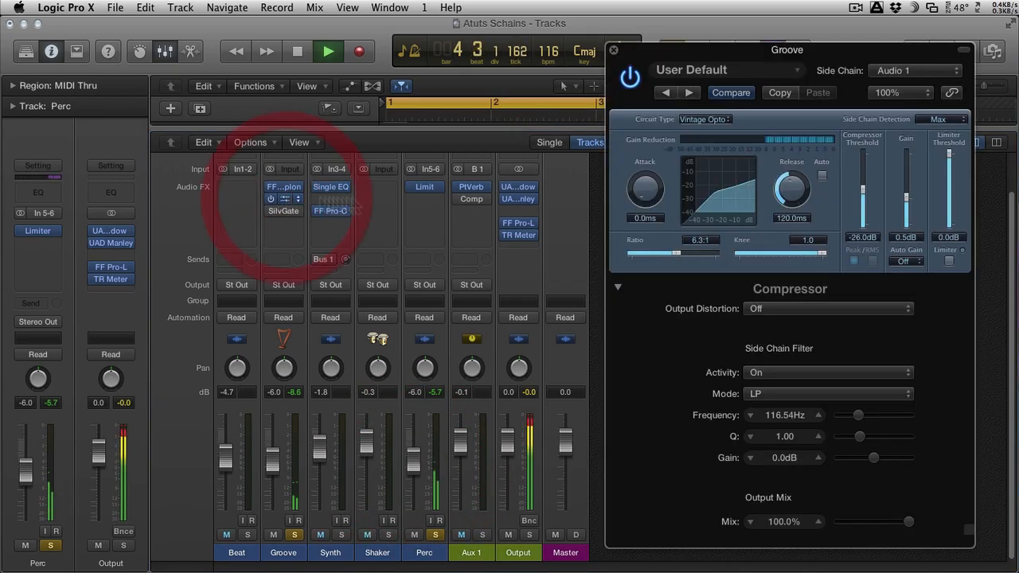
left_click(772, 372)
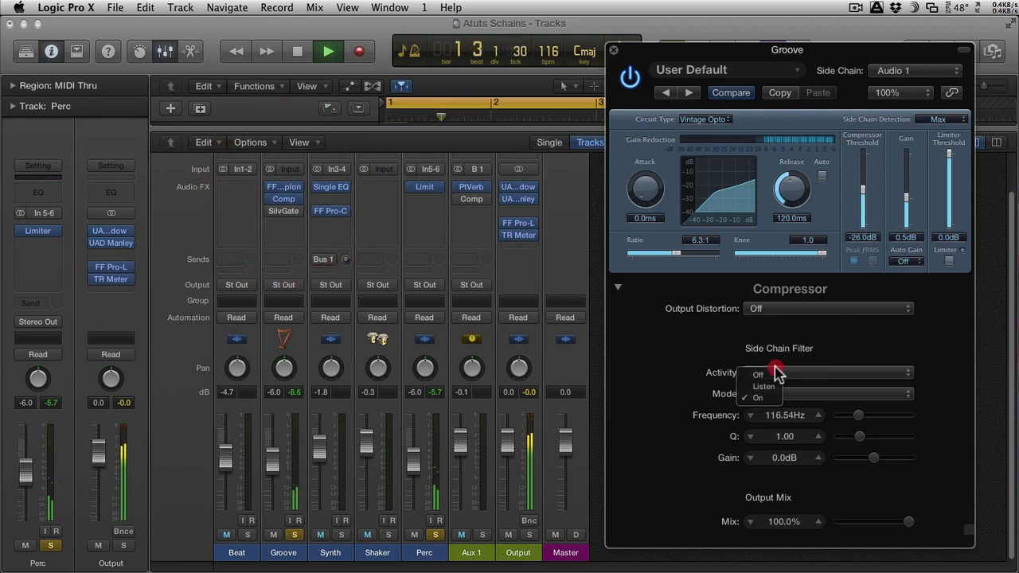
left_click(759, 375)
left_click(902, 72)
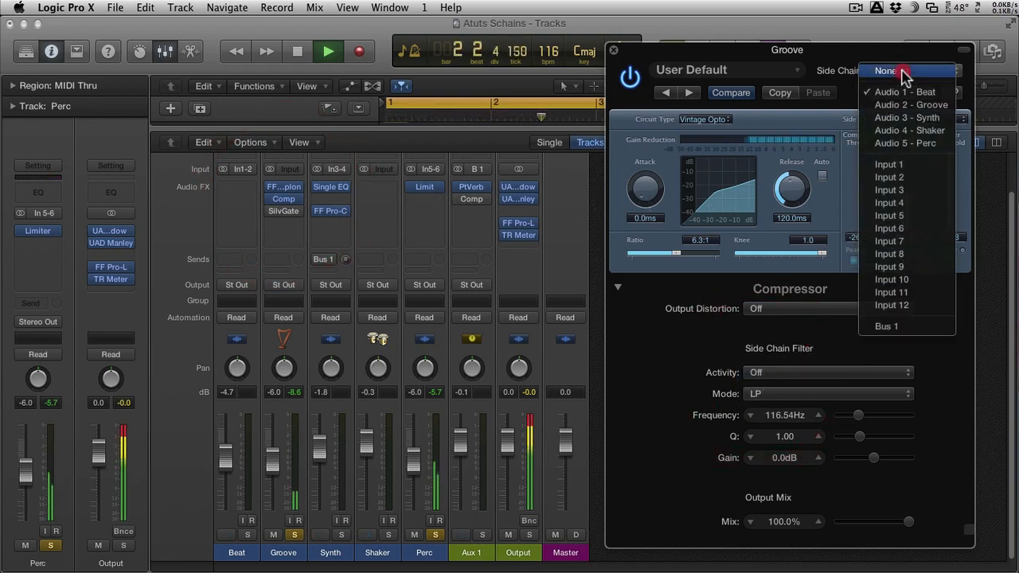
left_click(925, 144)
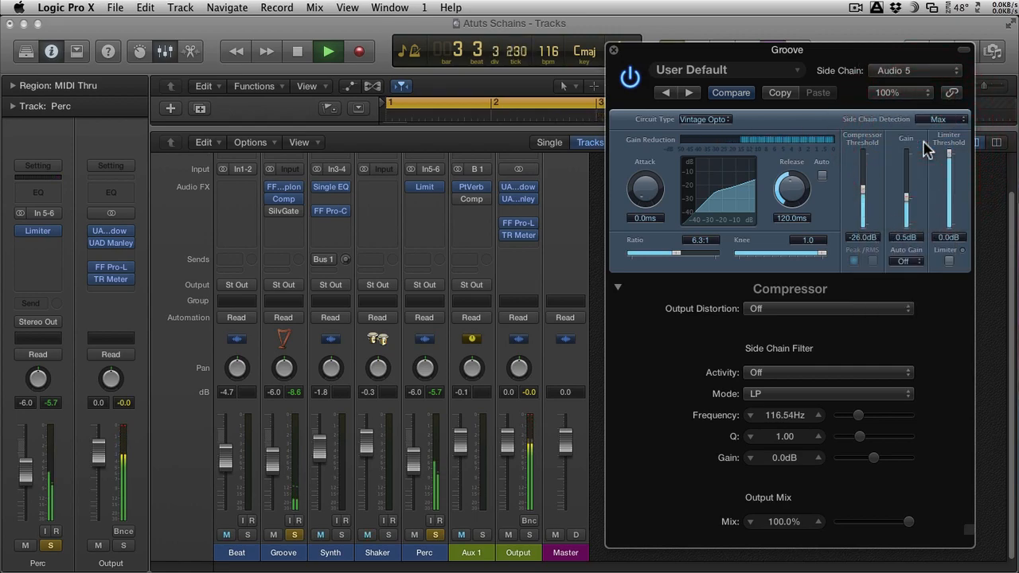
Step: Set the Groove compressor's release to 440 ms and ratio to 4.6:1, then stop playback and close the plug-in
left_click(864, 194)
mouse_move(790, 188)
left_mouse_down()
mouse_move(788, 159)
mouse_move(790, 175)
left_mouse_up()
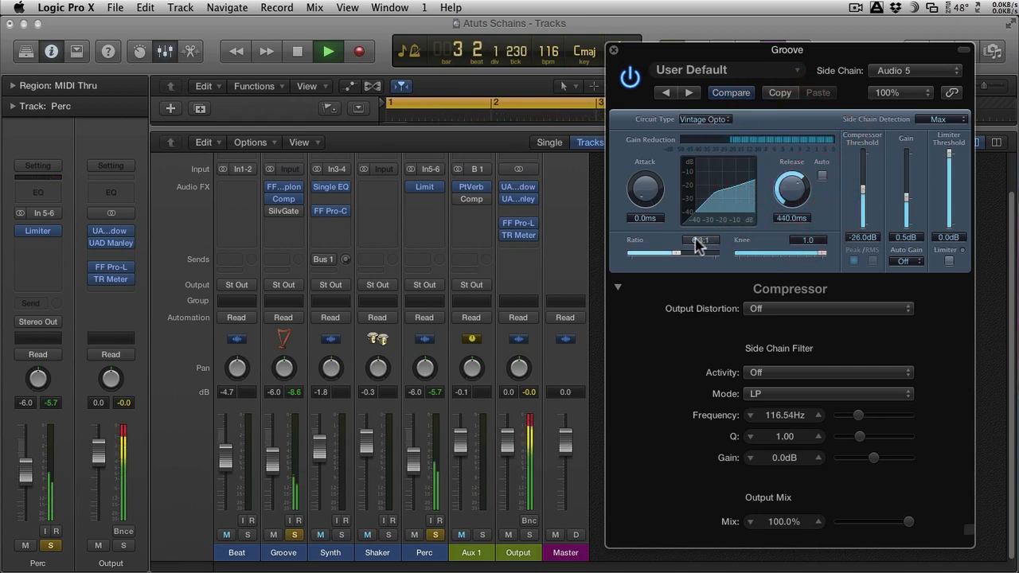
left_click_drag(694, 251, 671, 257)
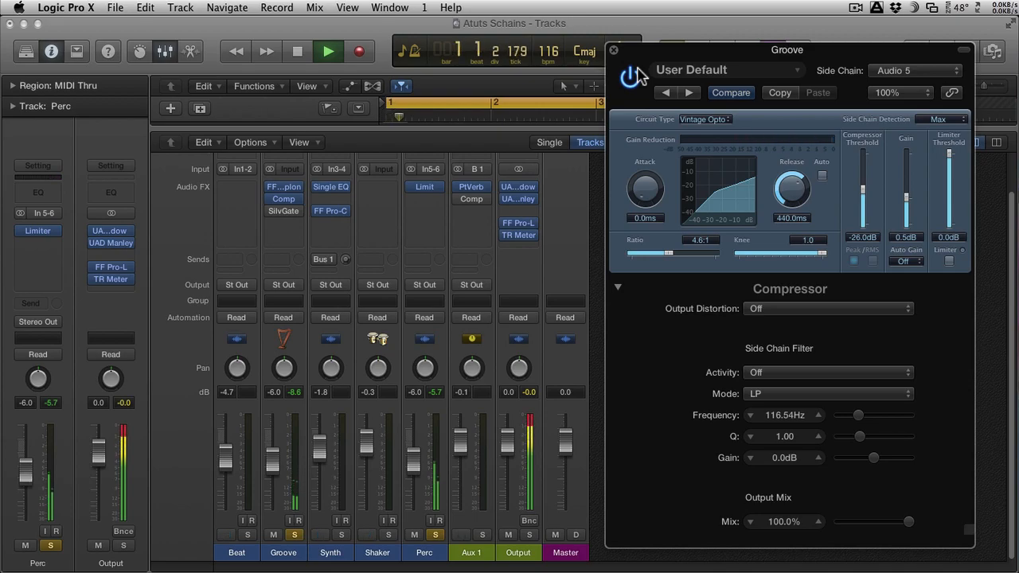
key("space")
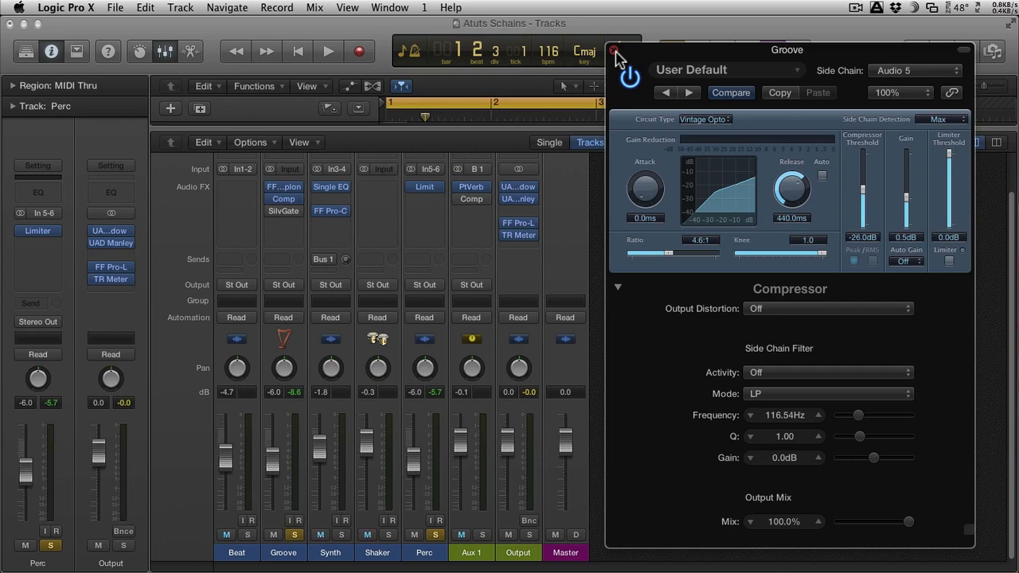
left_click(614, 52)
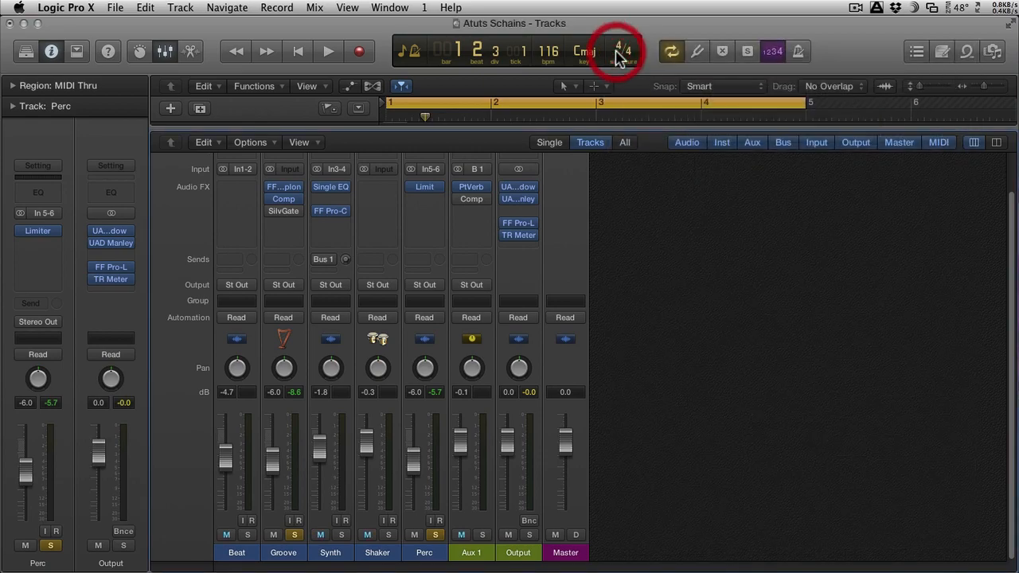
Step: Bypass Groove's compressor, enable its Silver Gate instead and open the gate in clear view
left_click(272, 199)
left_click(268, 212)
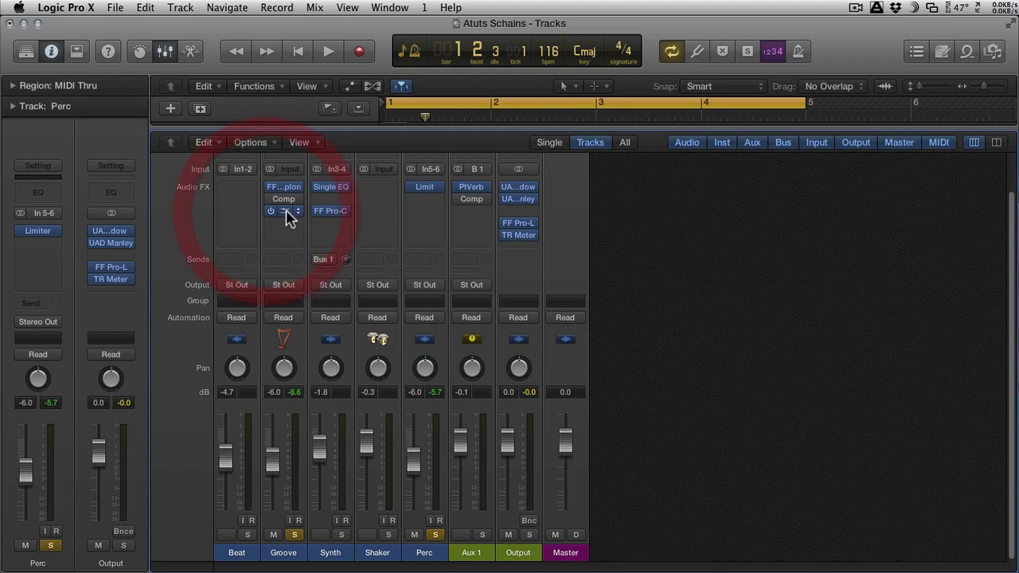
left_click(287, 211)
left_click_drag(342, 228, 611, 218)
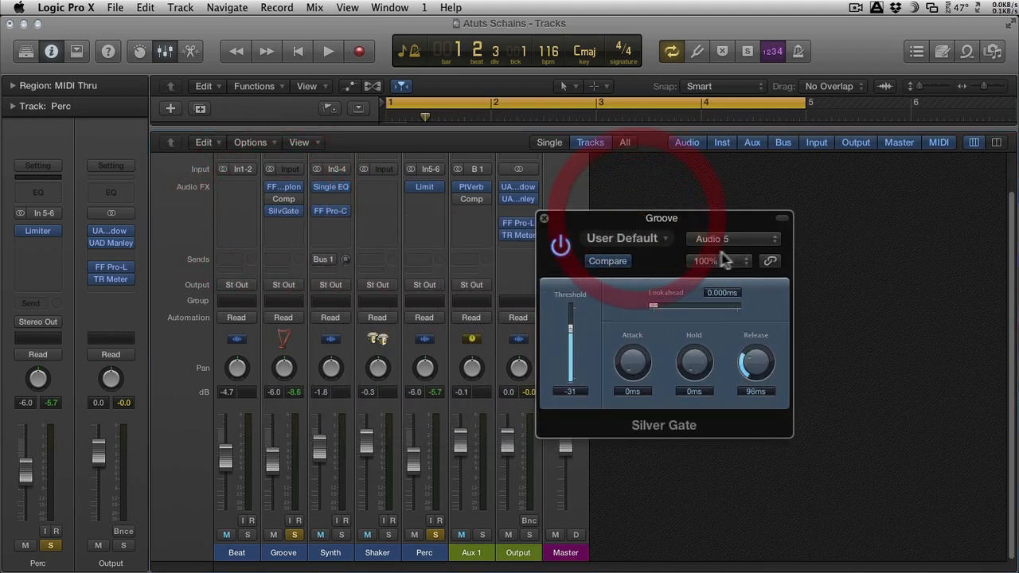
Step: During playback, key the Silver Gate from Audio 5 - Perc with threshold -32 and release 84 ms, and set Groove's fader to -3.1 dB
key("space")
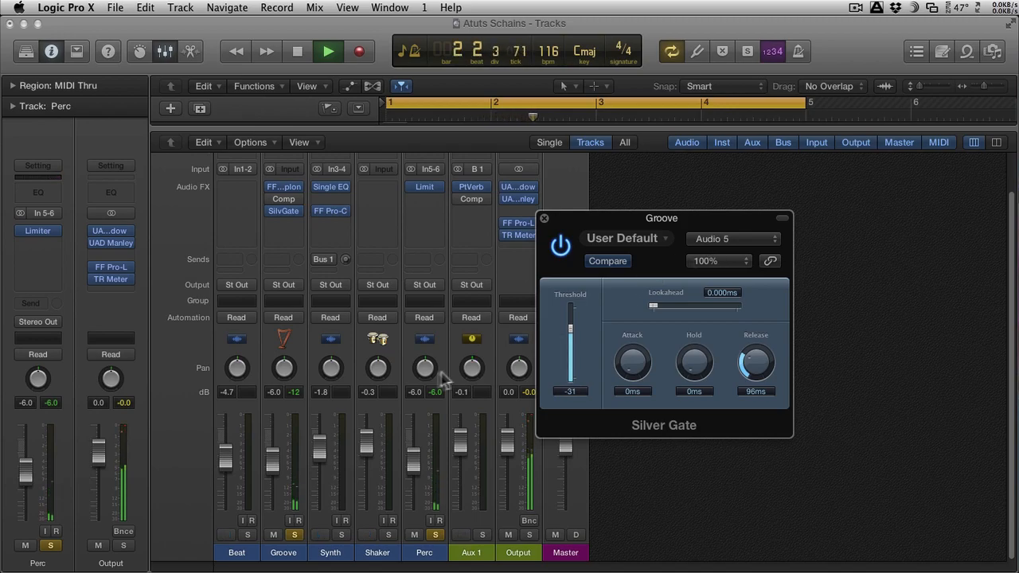
left_click_drag(285, 462, 285, 452)
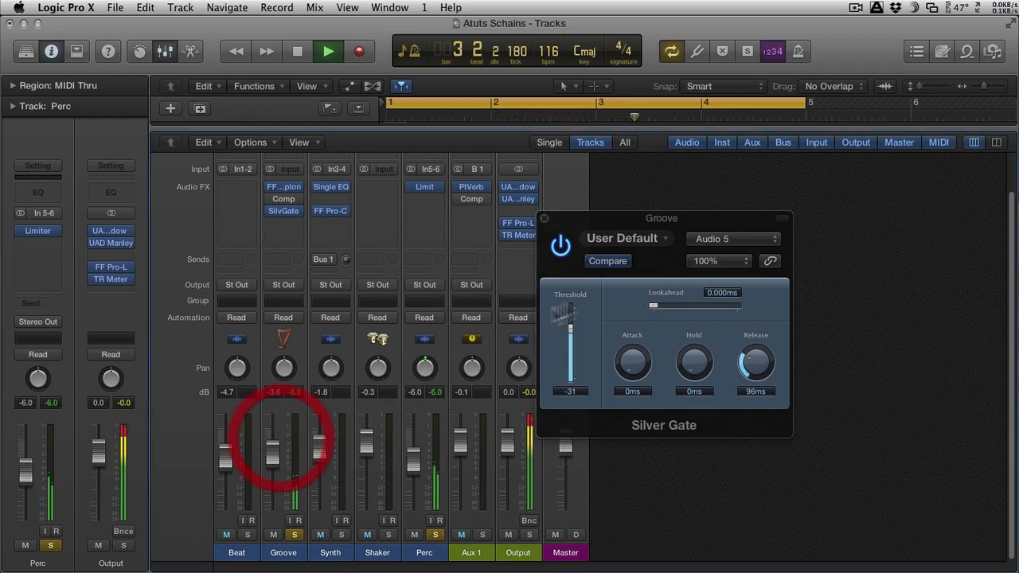
left_click(736, 241)
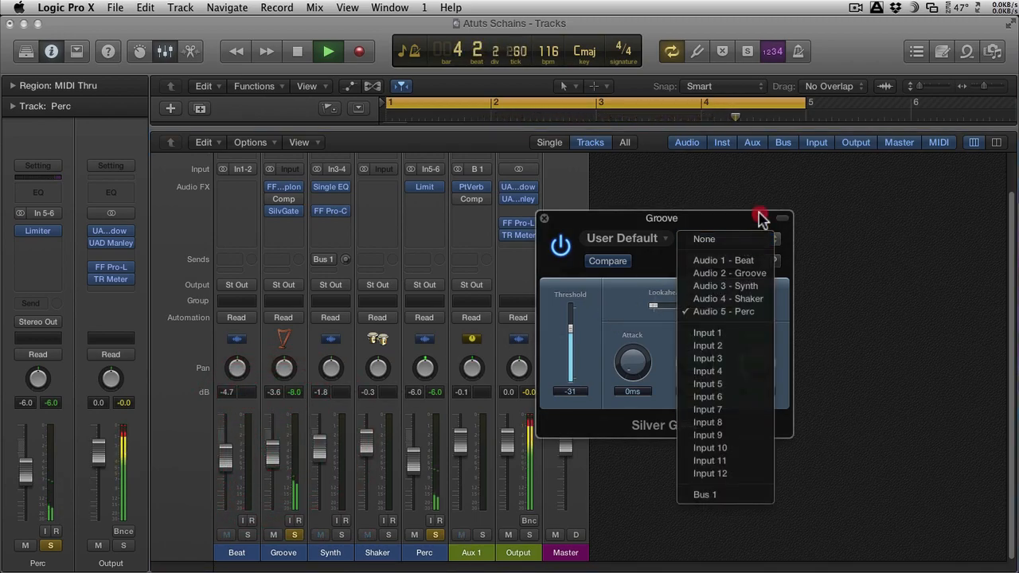
left_click(752, 314)
left_click_drag(570, 329, 571, 334)
left_click_drag(753, 360, 750, 366)
left_click_drag(276, 465, 265, 439)
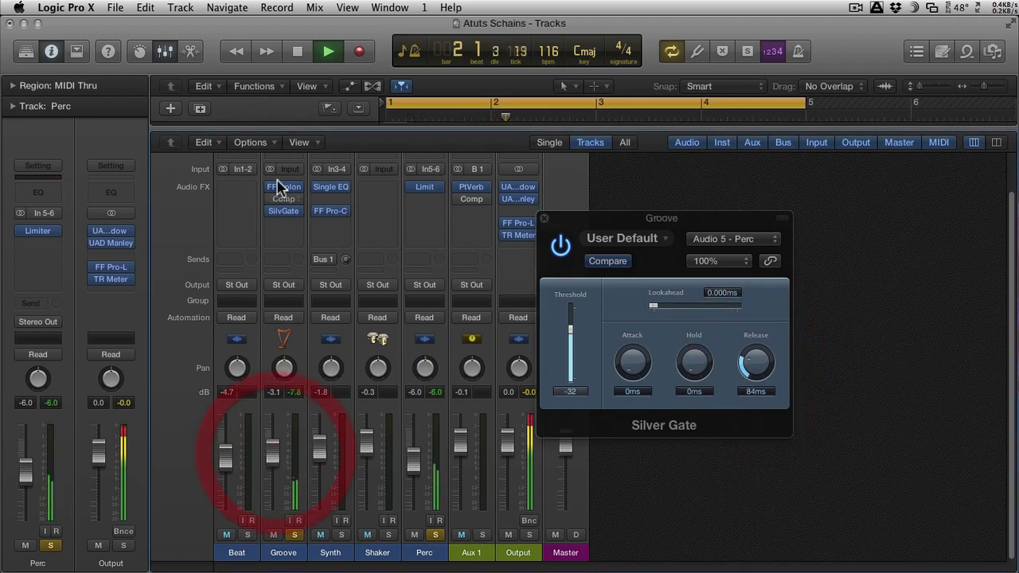
Step: Insert FabFilter's FF Timeless 2 on Groove after the Silver Gate, lower its wet mix, and close its window
left_click(287, 223)
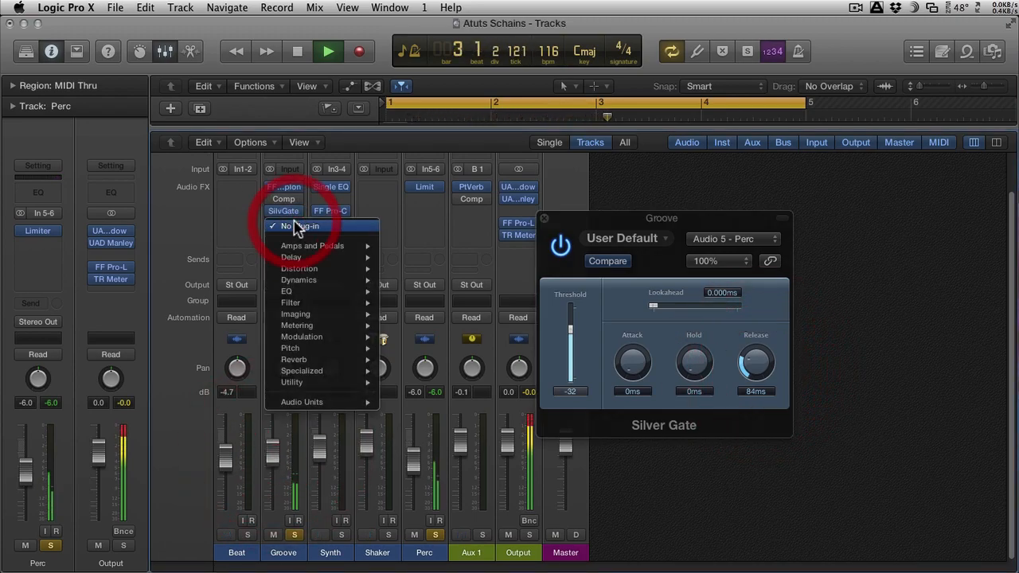
mouse_move(334, 402)
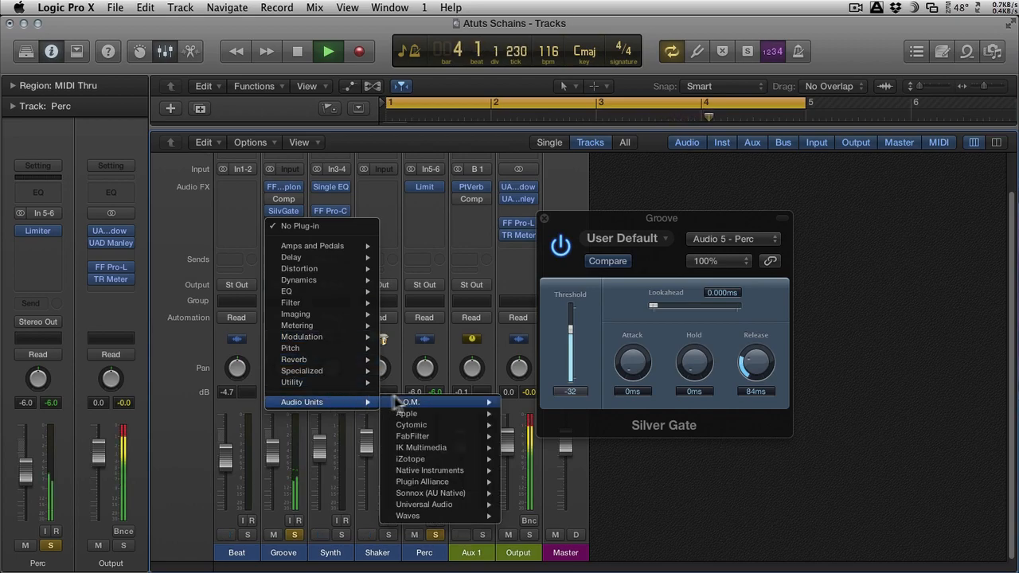
mouse_move(442, 437)
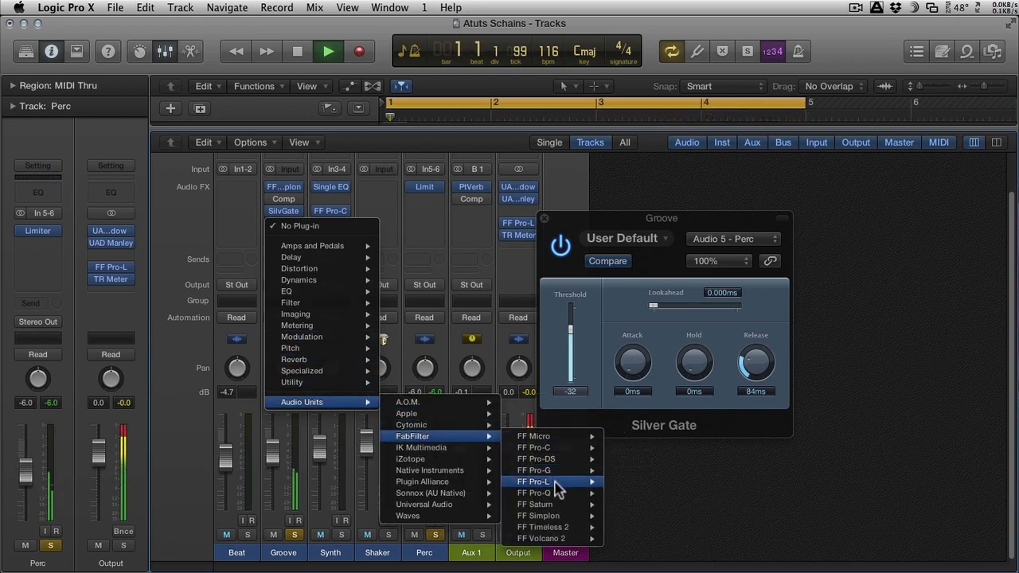
left_click(549, 527)
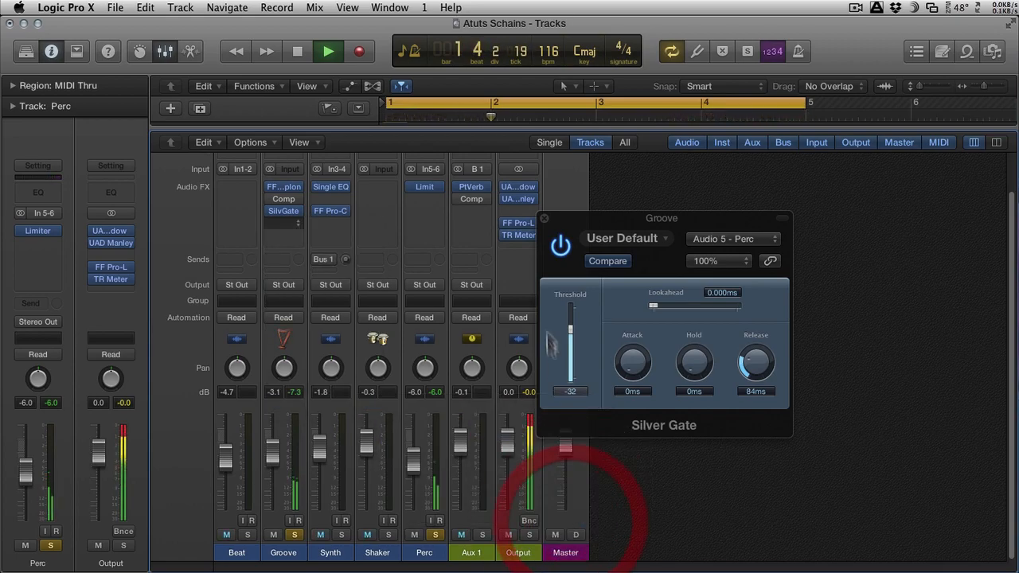
left_click_drag(455, 277, 454, 312)
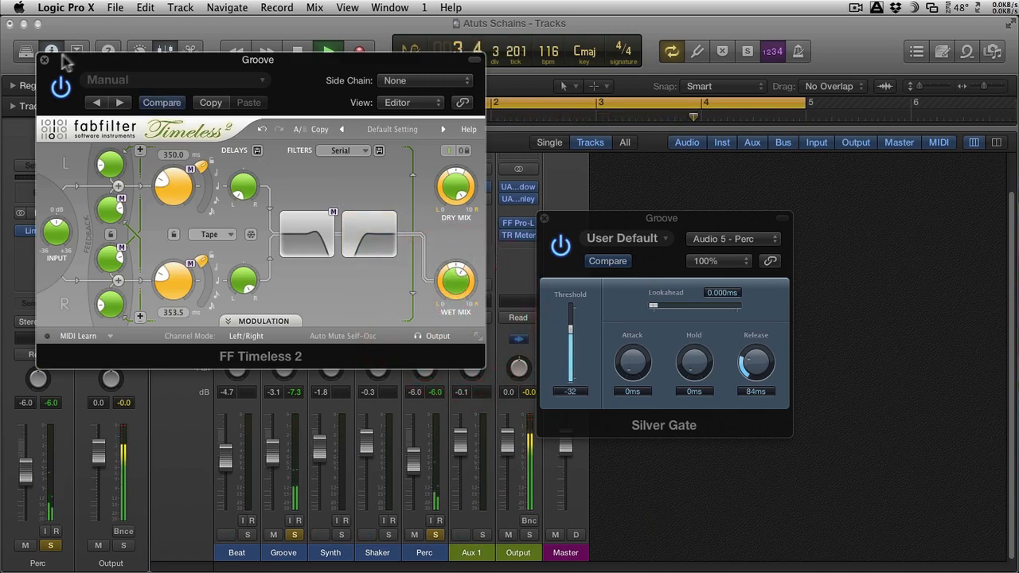
left_click(44, 60)
Step: Open Groove's FF Simplon, raise filter 2's peak, and move filter 1 down in frequency with a higher peak
left_click(282, 186)
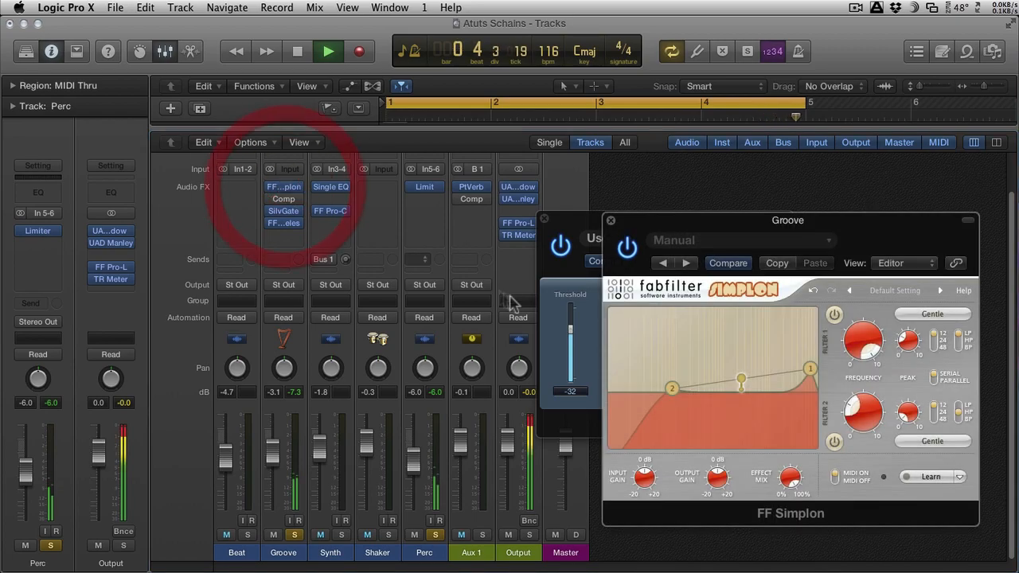
left_click_drag(671, 387, 681, 340)
left_click_drag(810, 369, 730, 336)
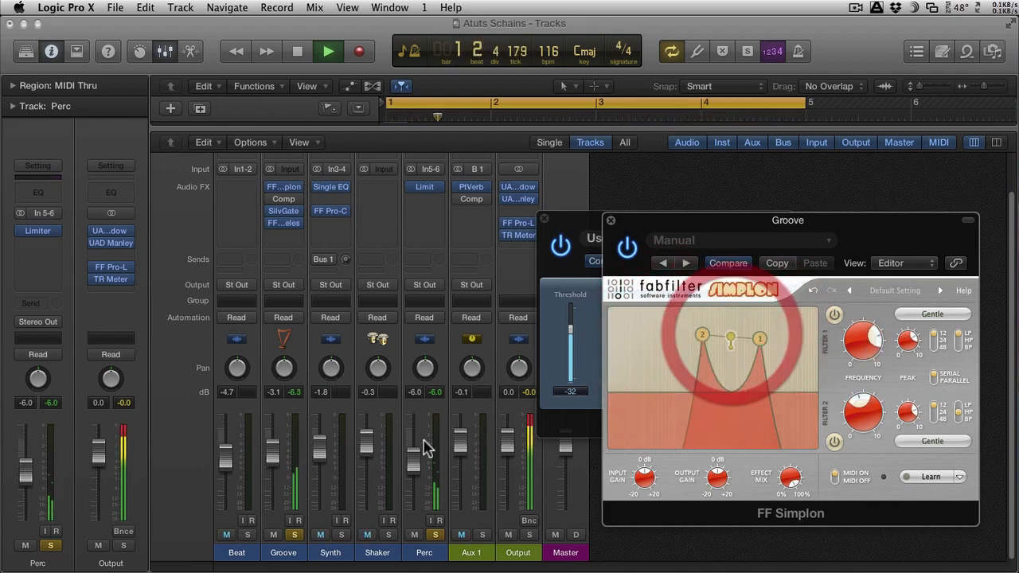
Step: Raise Groove's fader to -2.7 dB and solo Beat with its fader at -4.3 dB
mouse_move(272, 459)
left_mouse_down()
mouse_move(235, 470)
mouse_move(270, 456)
left_mouse_up()
left_click(246, 535)
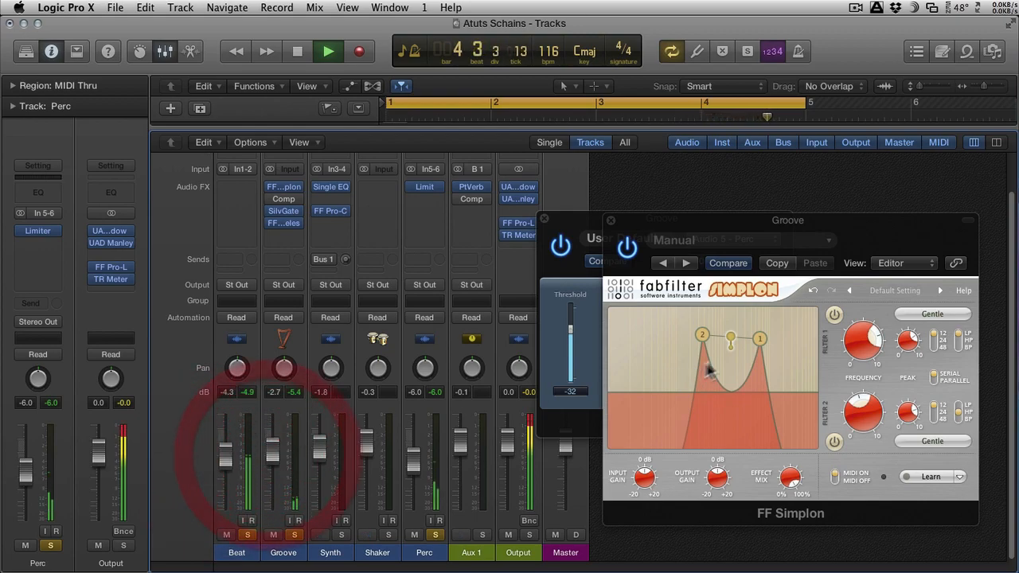
Step: Move both FF Simplon filters together to a slightly higher frequency and lower peak, stop playback, and close both plug-in windows
mouse_move(731, 337)
left_mouse_down()
mouse_move(705, 339)
mouse_move(744, 350)
left_mouse_up()
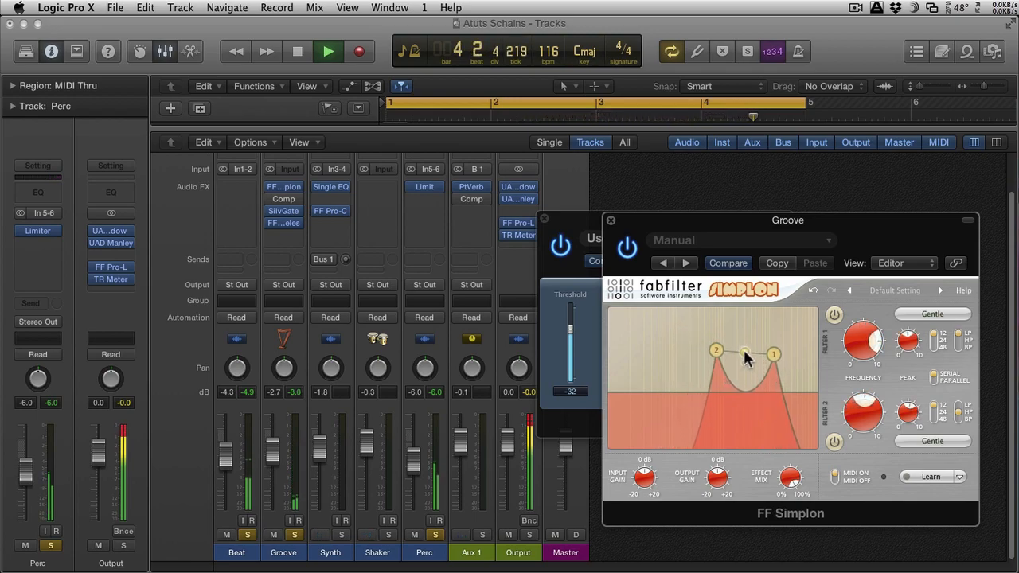
key("space")
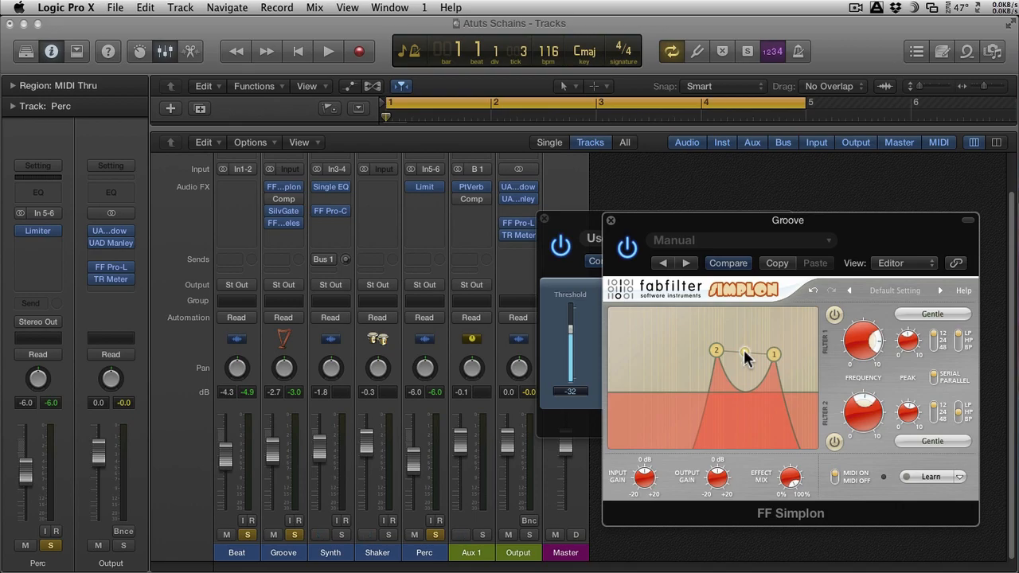
left_click(611, 221)
left_click(544, 218)
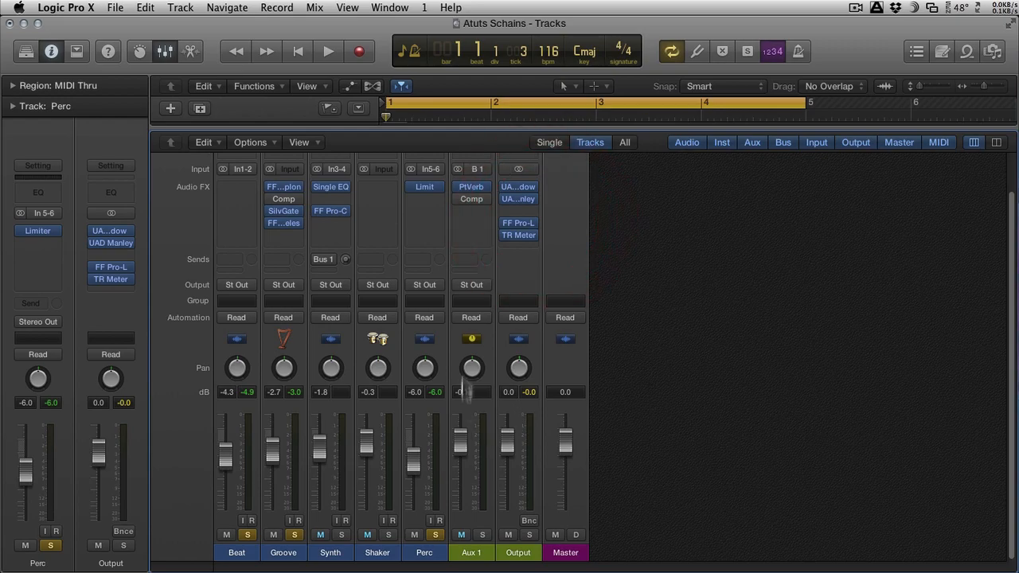
Step: Enable the compressor on Aux 1, solo Synth in place of Groove, and start playback
left_click(464, 204)
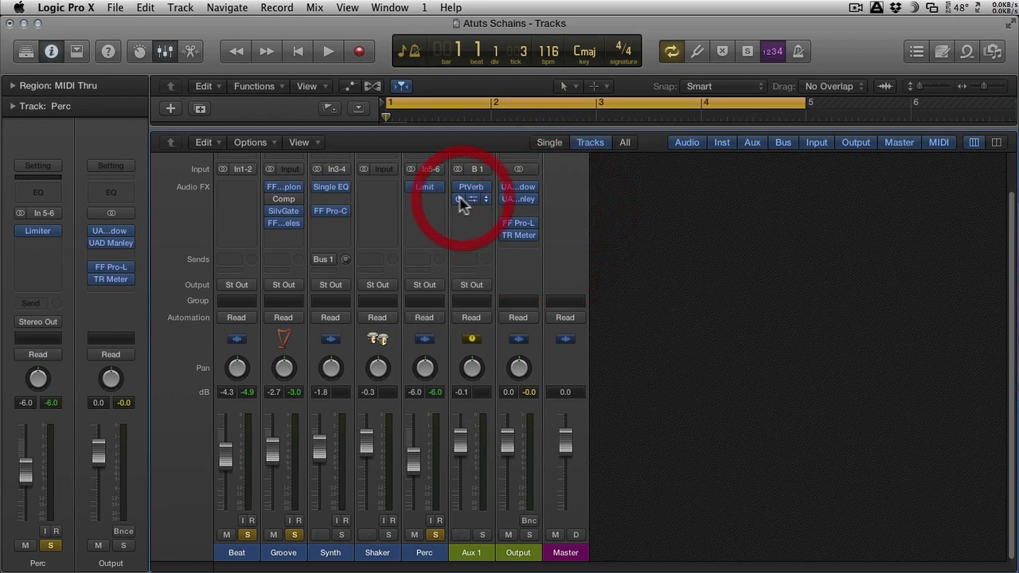
left_click(294, 535)
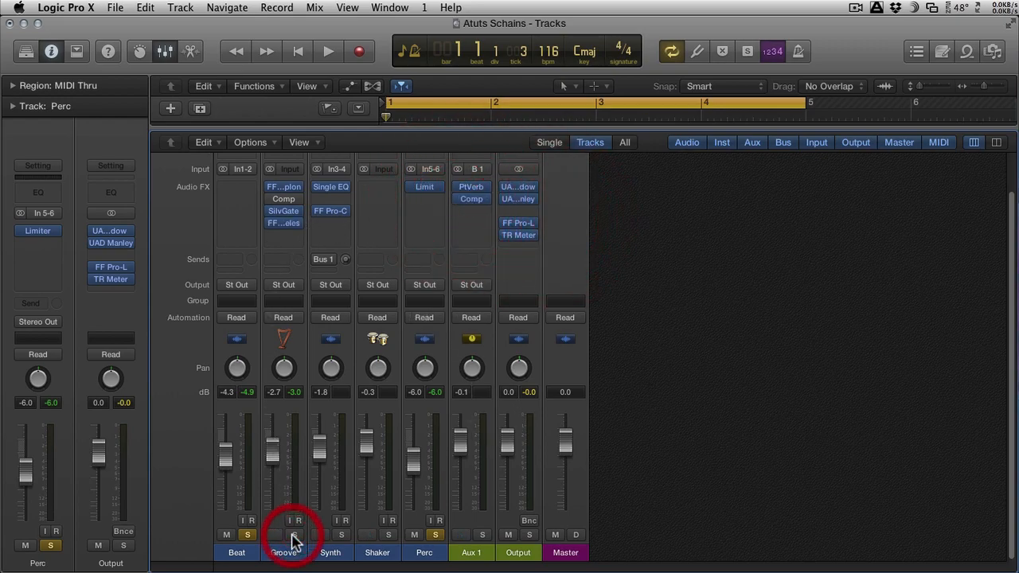
left_click(342, 534)
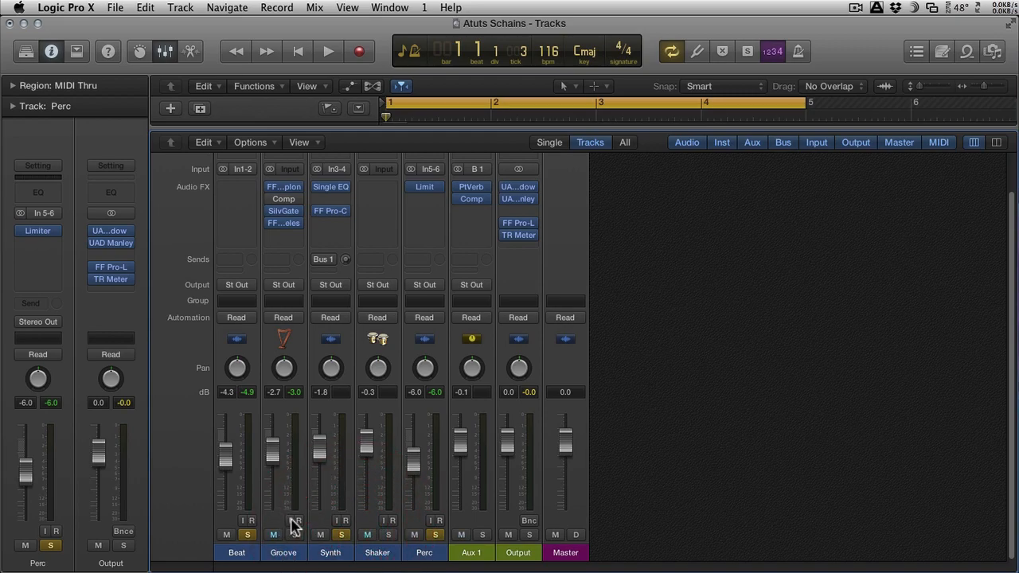
key("space")
Step: Activate Synth's Bus 1 send and set the Synth fader to -2.3 dB
left_click_drag(319, 450, 319, 447)
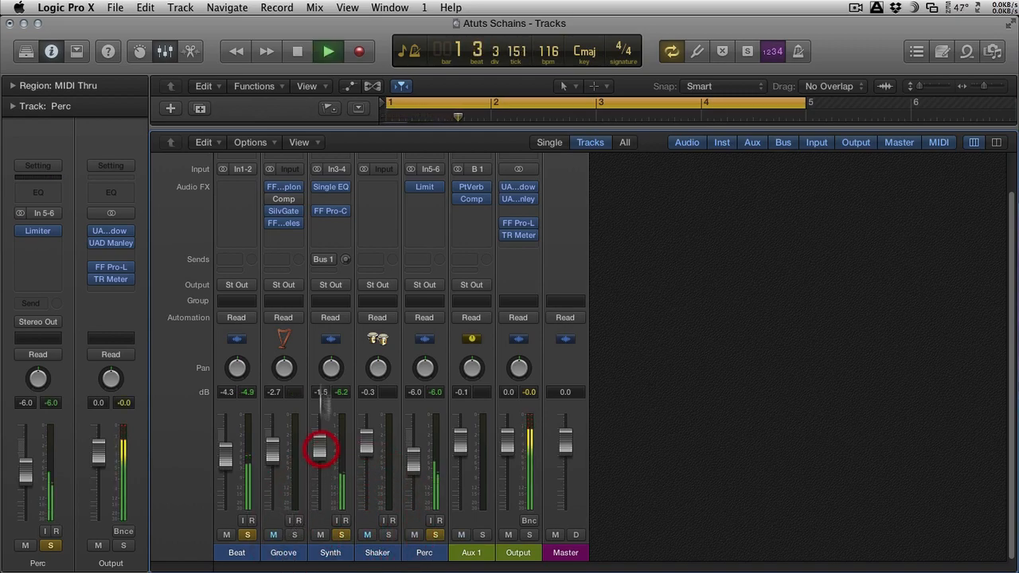
left_click(322, 259)
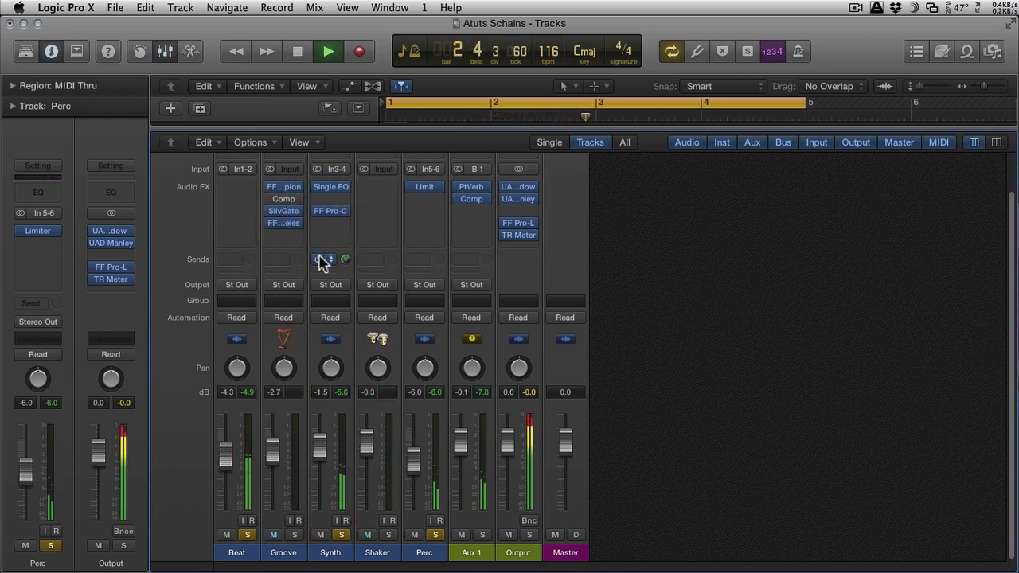
left_click_drag(328, 448, 325, 451)
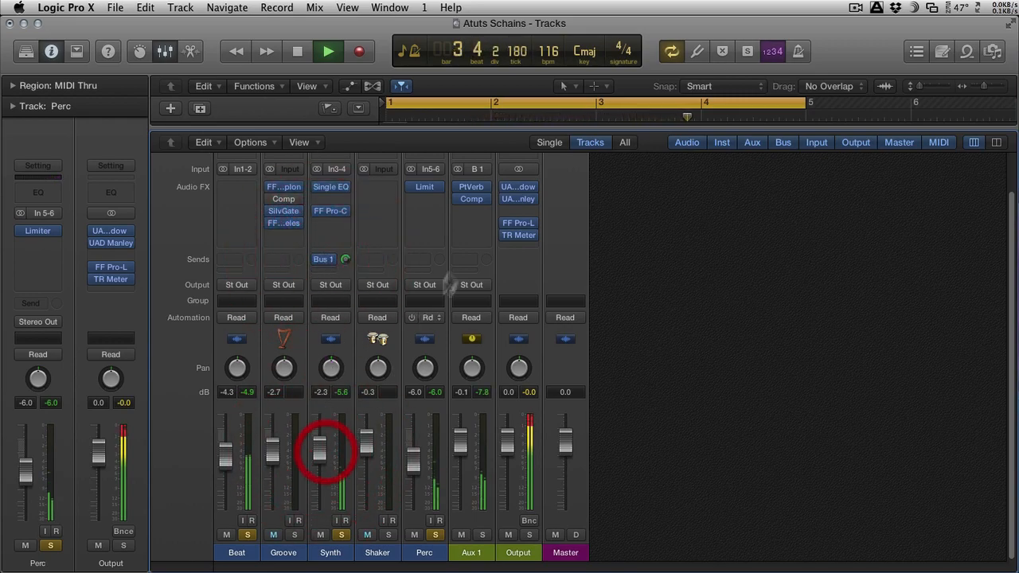
Step: Bypass the compressor on Aux 1 and unsolo Beat and Perc so only Synth stays soloed
left_click(461, 199)
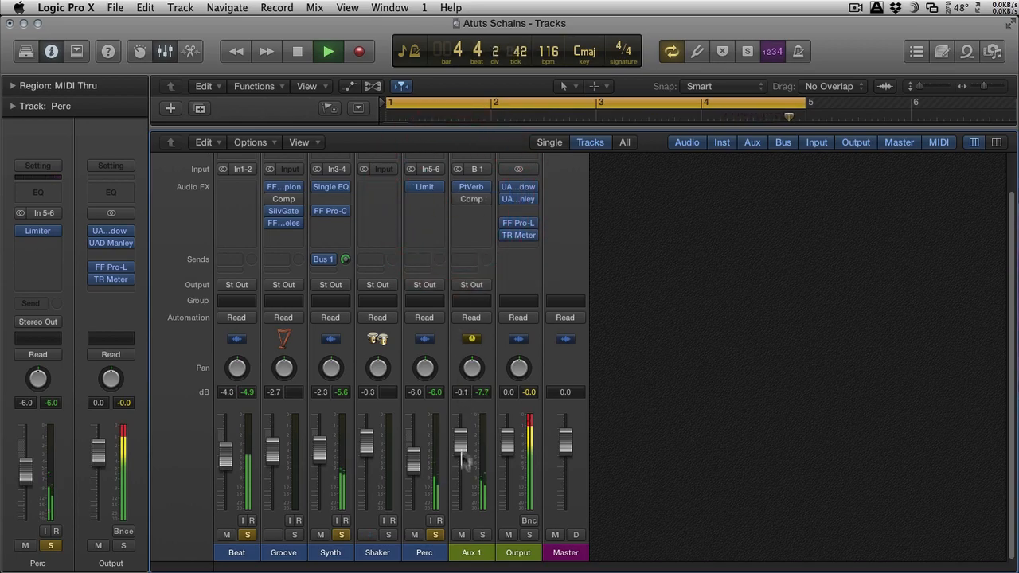
left_click(249, 534)
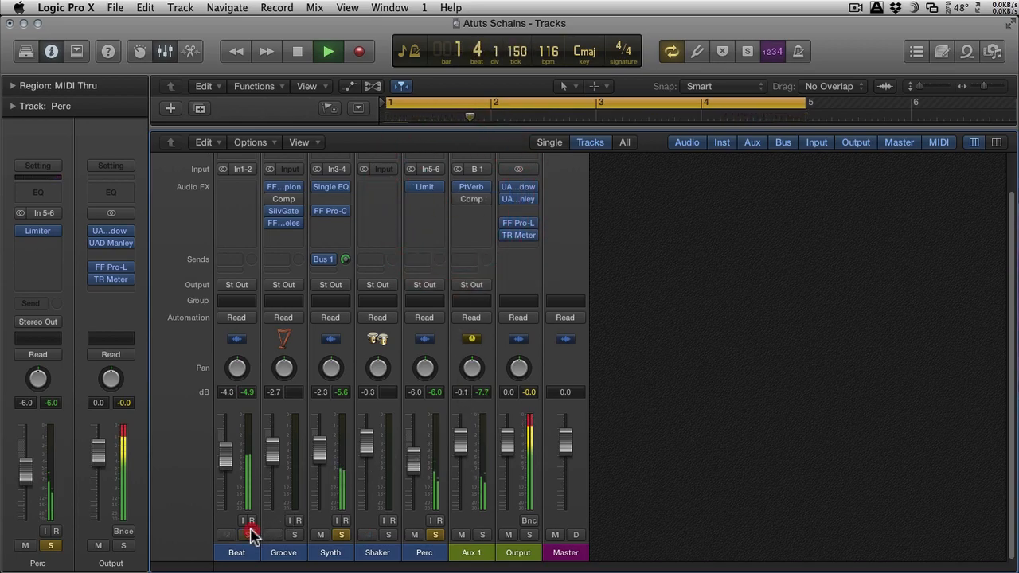
left_click(436, 536)
left_click(439, 535)
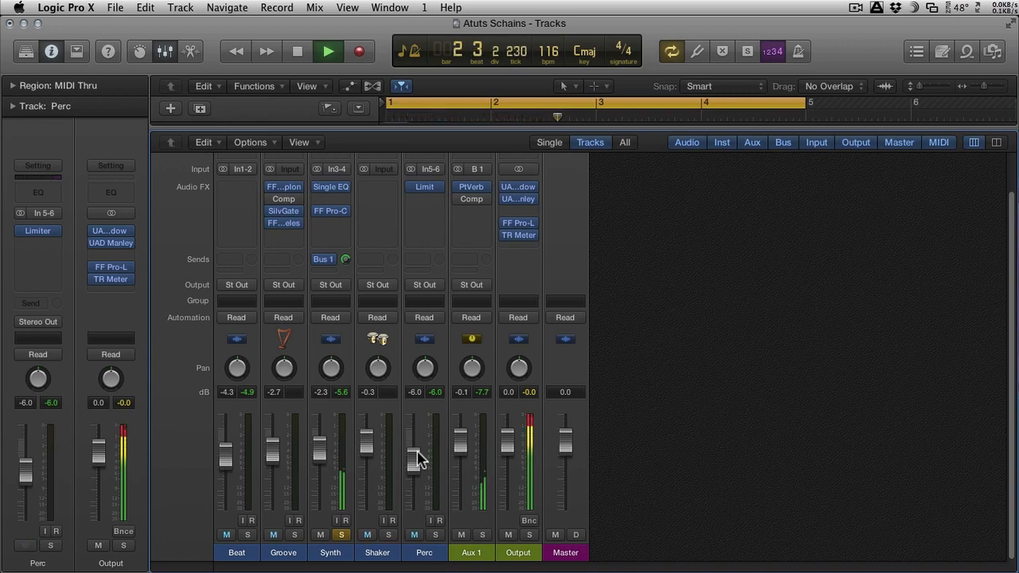
Step: Compare Synth with and without its Bus 1 reverb send, leaving the send active
left_click(323, 261)
left_click(318, 263)
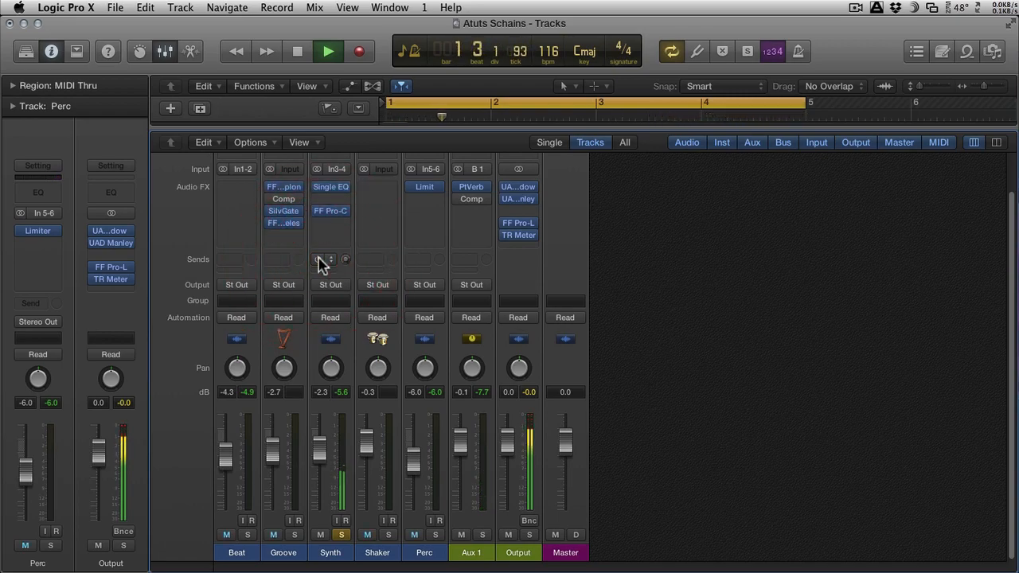
left_click(319, 263)
Step: Bypass FF Pro-C on Synth and raise the Synth fader to -1.6 dB
left_click(320, 215)
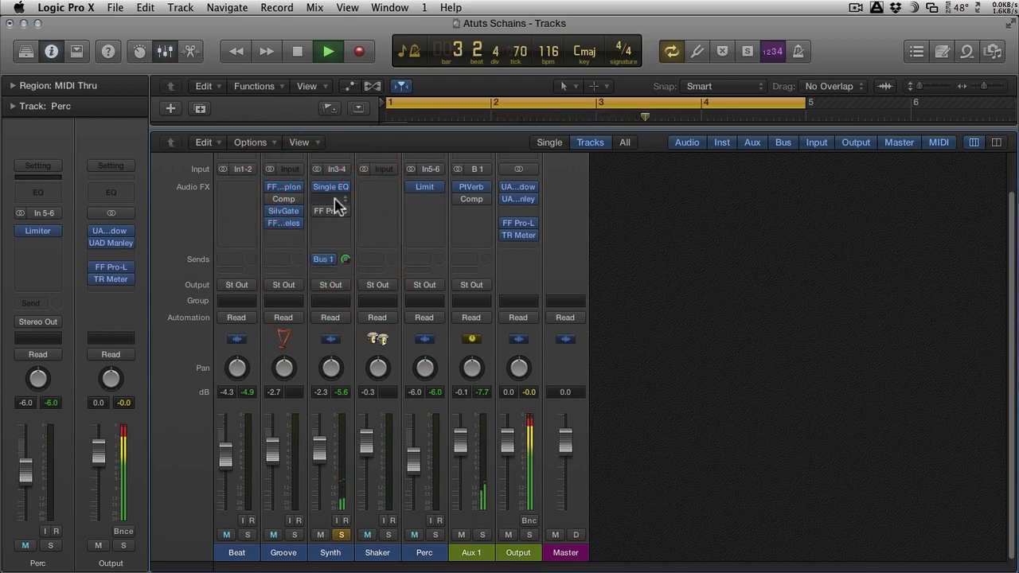
left_click_drag(324, 453, 324, 447)
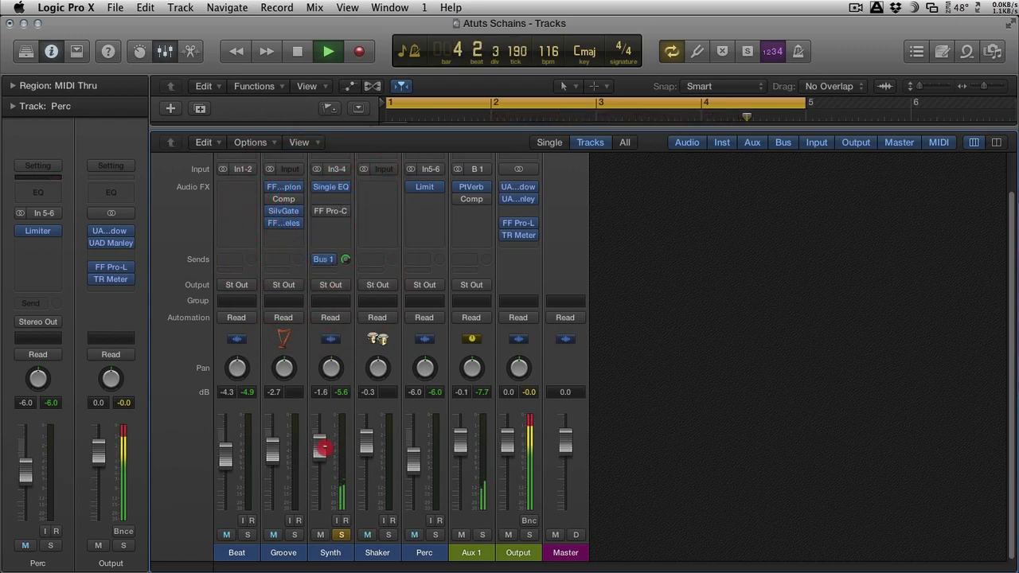
Step: In Aux 1's compressor, set the side chain filter frequency to 116.54 Hz, the threshold to -27.0 dB and the ratio to 4.4:1
left_click(472, 201)
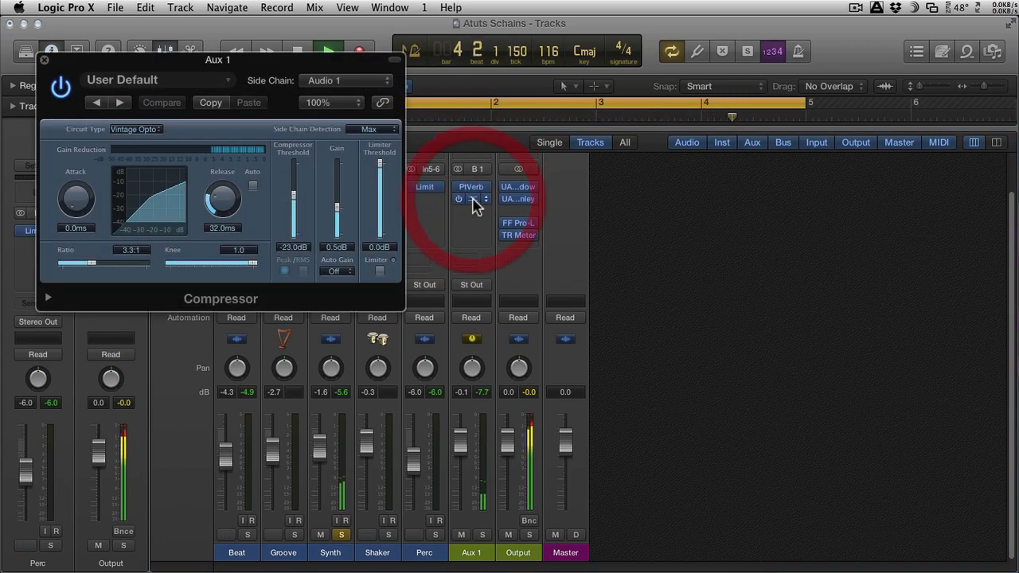
left_click(48, 297)
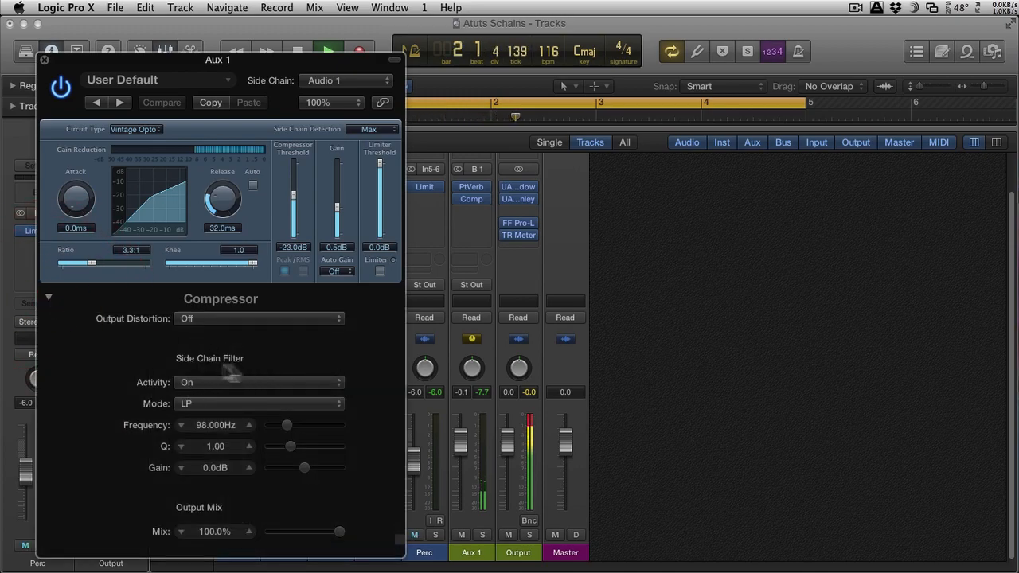
left_click_drag(286, 428, 285, 416)
left_click_drag(189, 61, 775, 56)
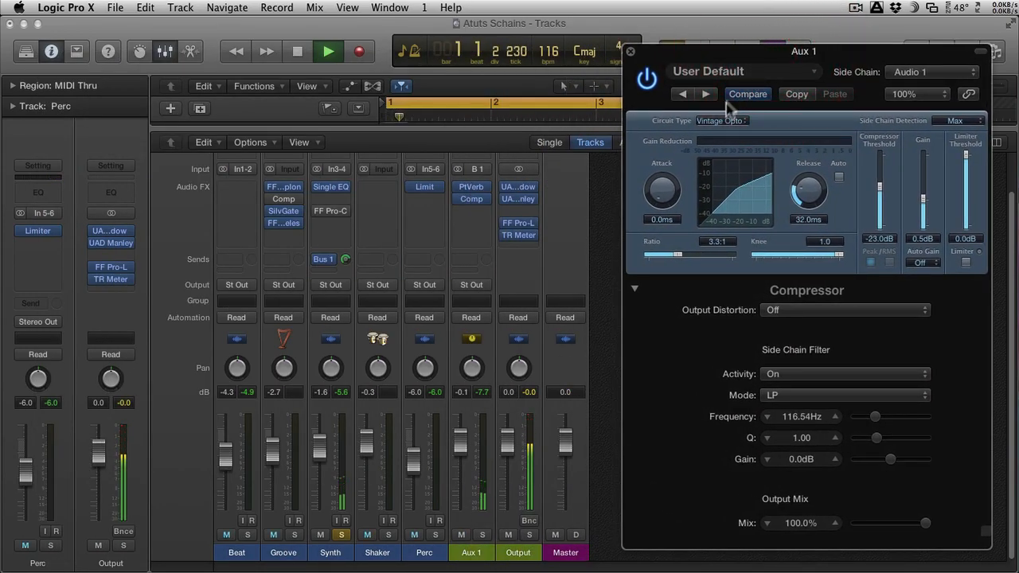
left_click_drag(867, 187, 878, 194)
left_click_drag(672, 255, 686, 257)
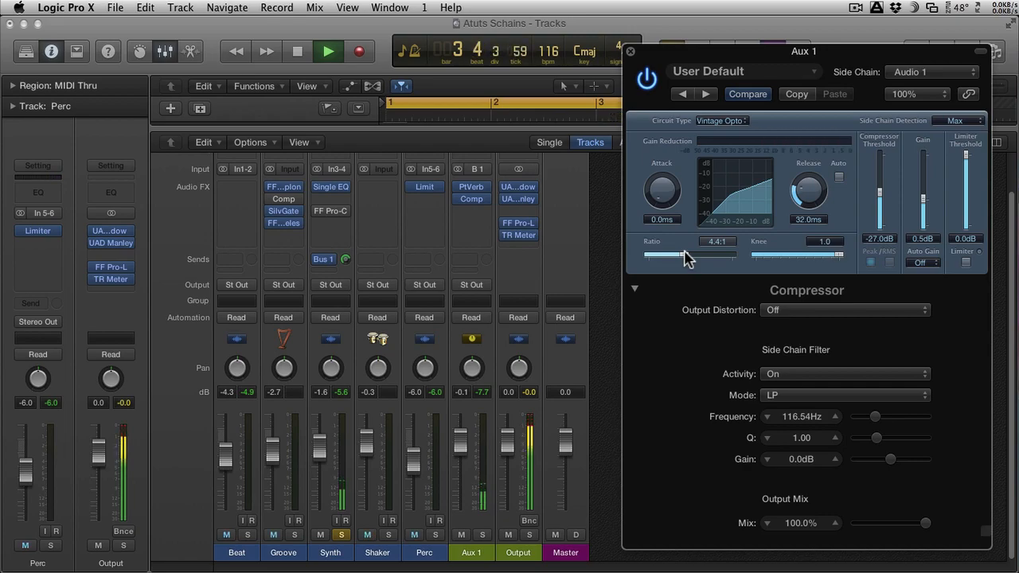
Step: Set Aux 1's fader to 0.0 dB and solo Beat with its fader at -3.6 dB
mouse_move(460, 446)
left_mouse_down()
mouse_move(458, 475)
mouse_move(460, 436)
left_mouse_up()
left_click(456, 441, "alt")
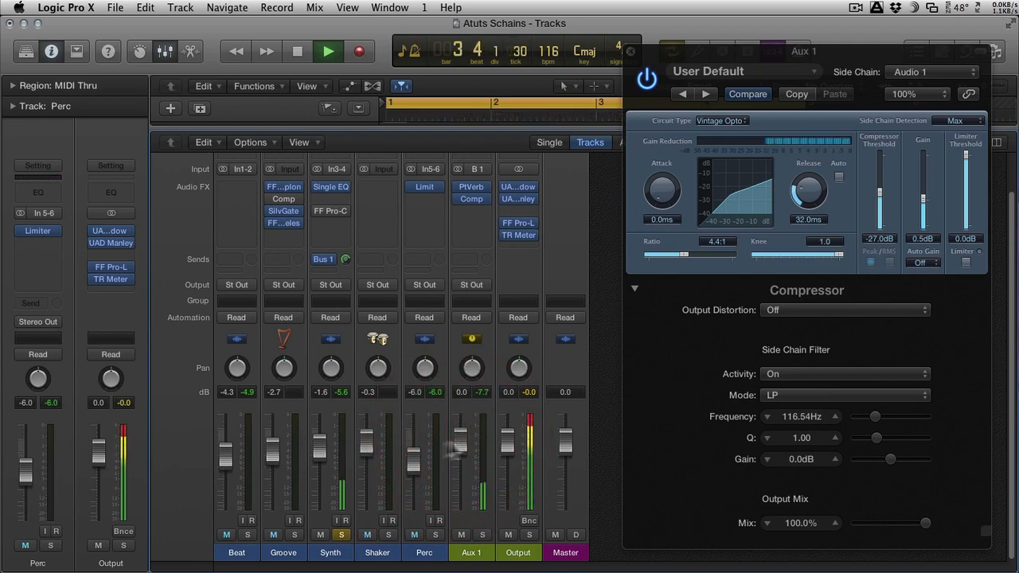
left_click(247, 534)
left_click_drag(231, 475, 228, 455)
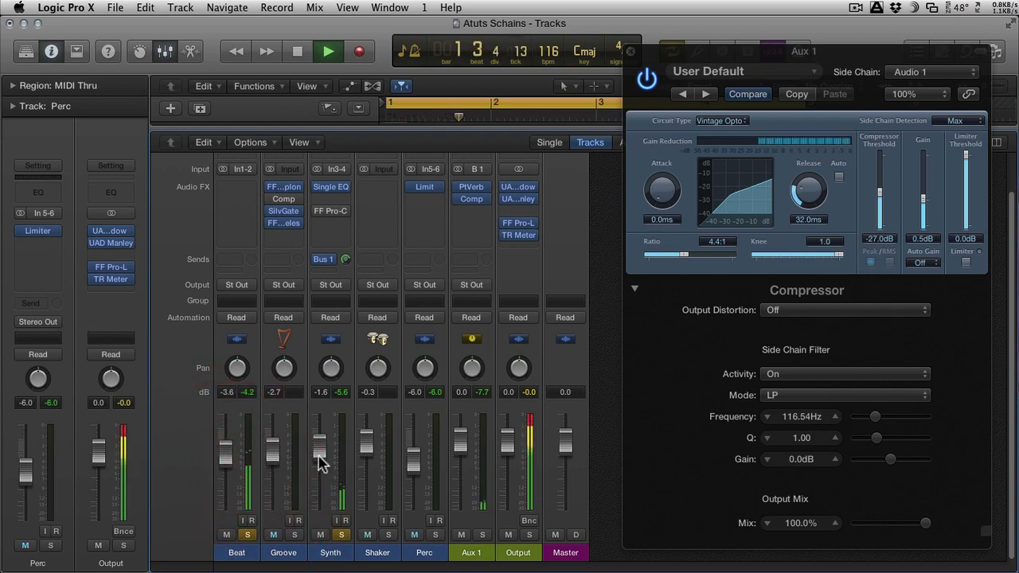
Step: Lower Aux 1's fader to -1.1 dB, bypass its compressor, and bring the fader up to -0.2 dB
left_click_drag(459, 434, 455, 448)
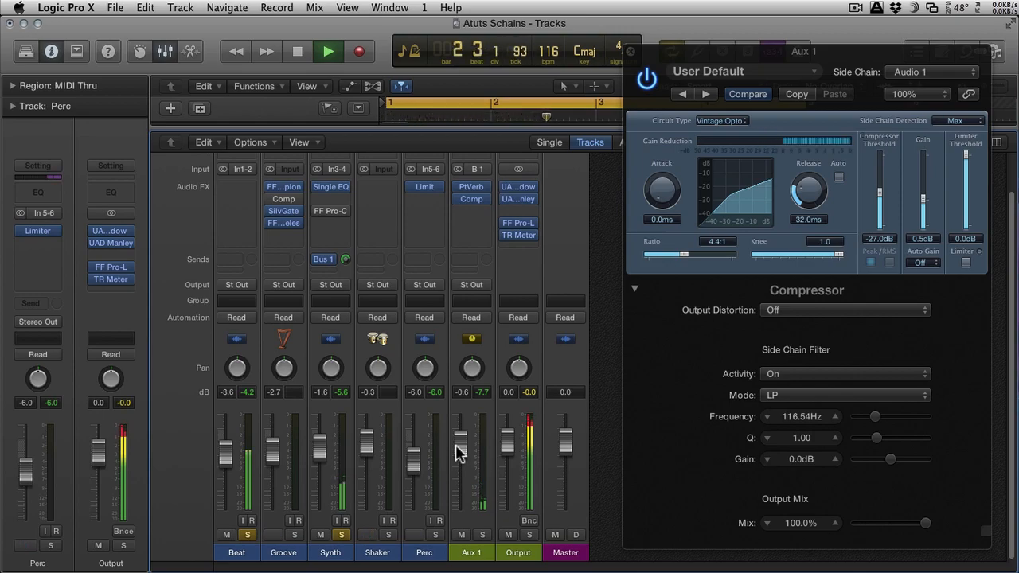
left_click_drag(456, 448, 459, 448)
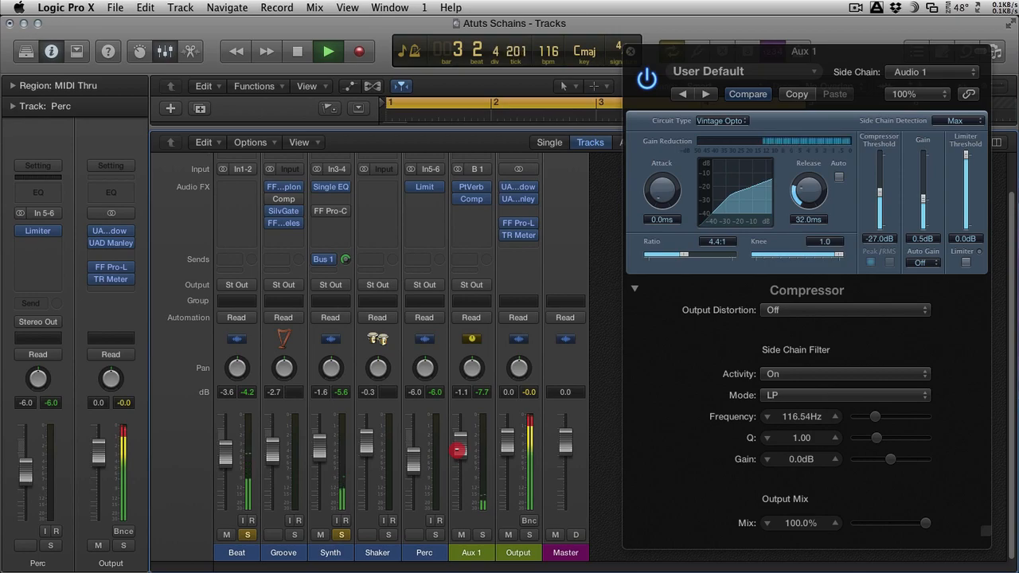
left_click(460, 198)
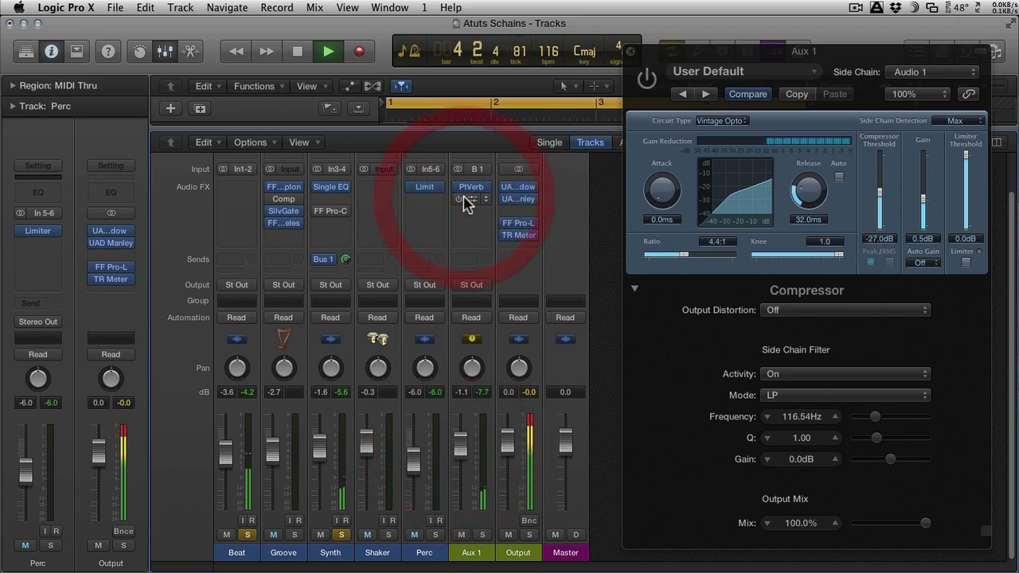
left_click_drag(461, 448, 460, 437)
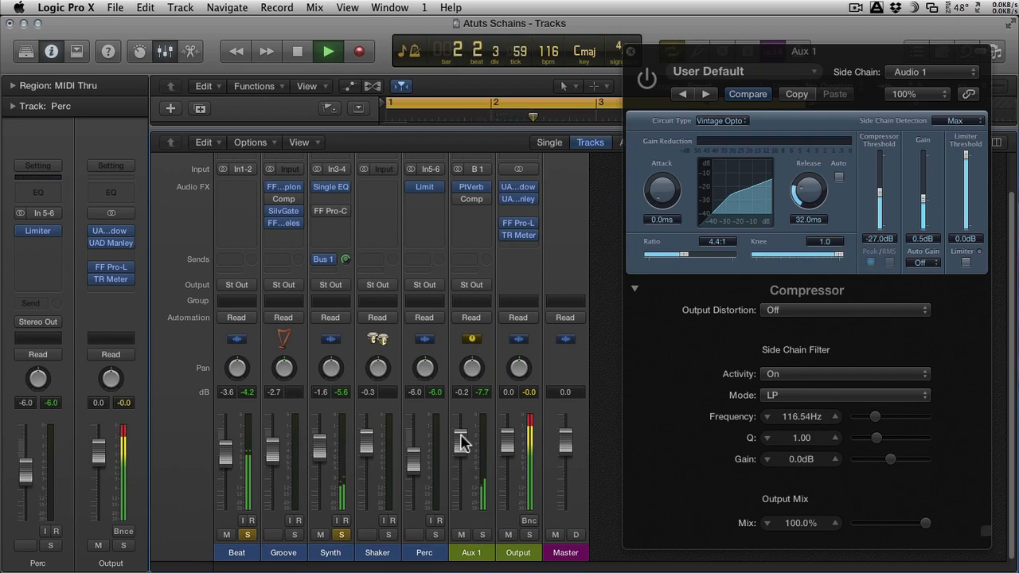
Step: Compare Aux 1's compressor on and off, leave it enabled with the fader at -1.7 dB, and stop playback
mouse_move(466, 207)
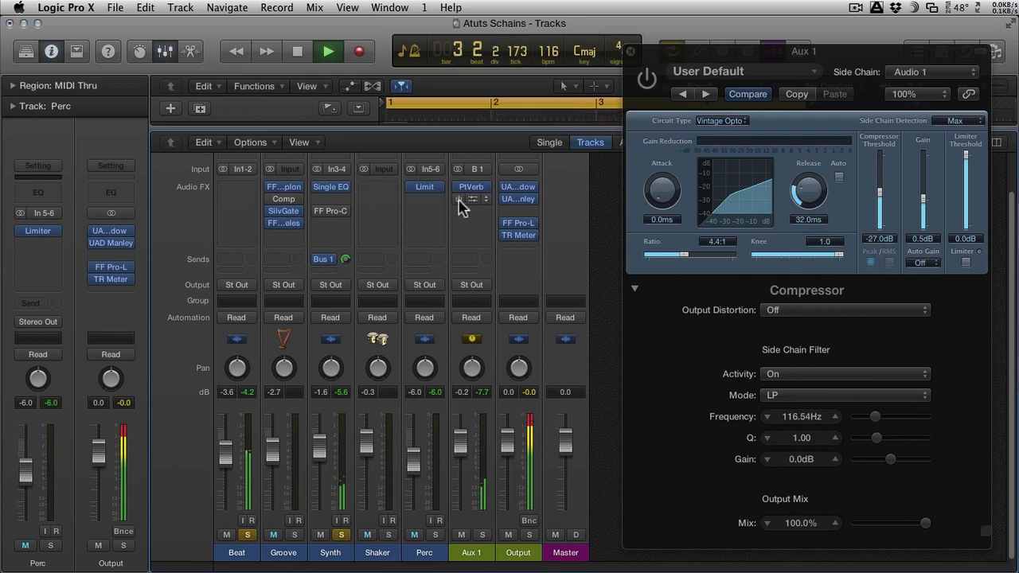
left_click(459, 199)
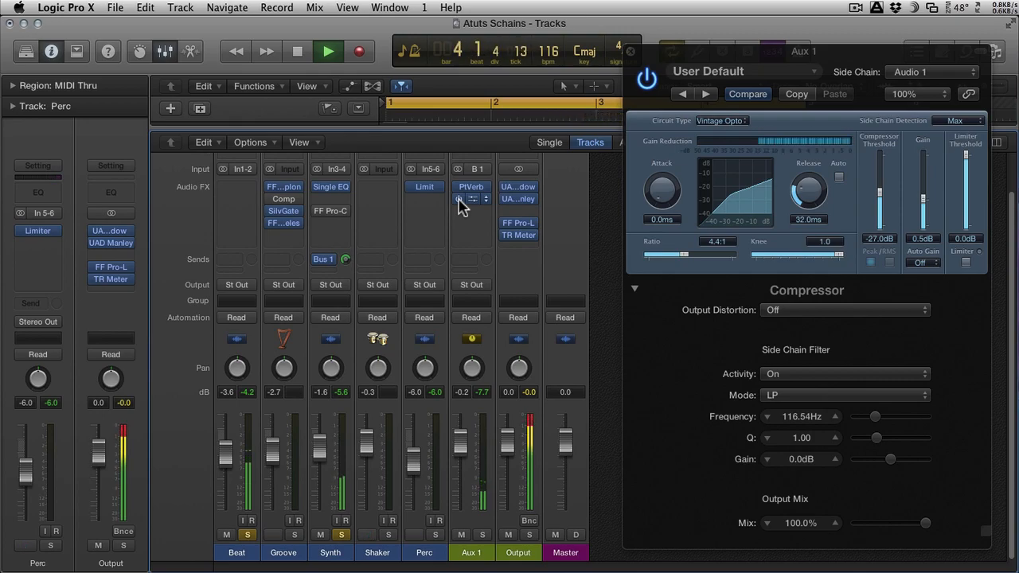
left_click(458, 199)
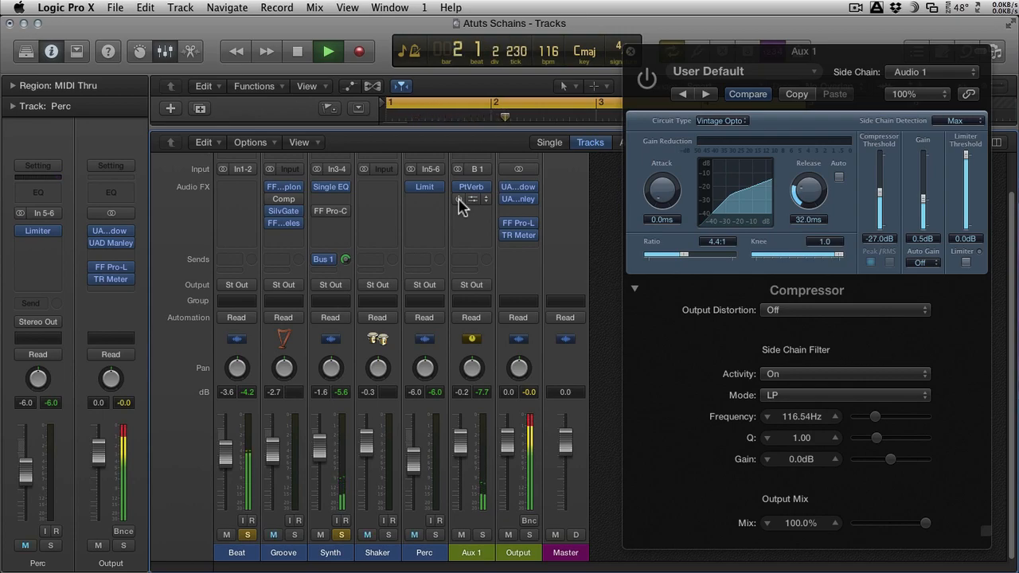
left_click(458, 199)
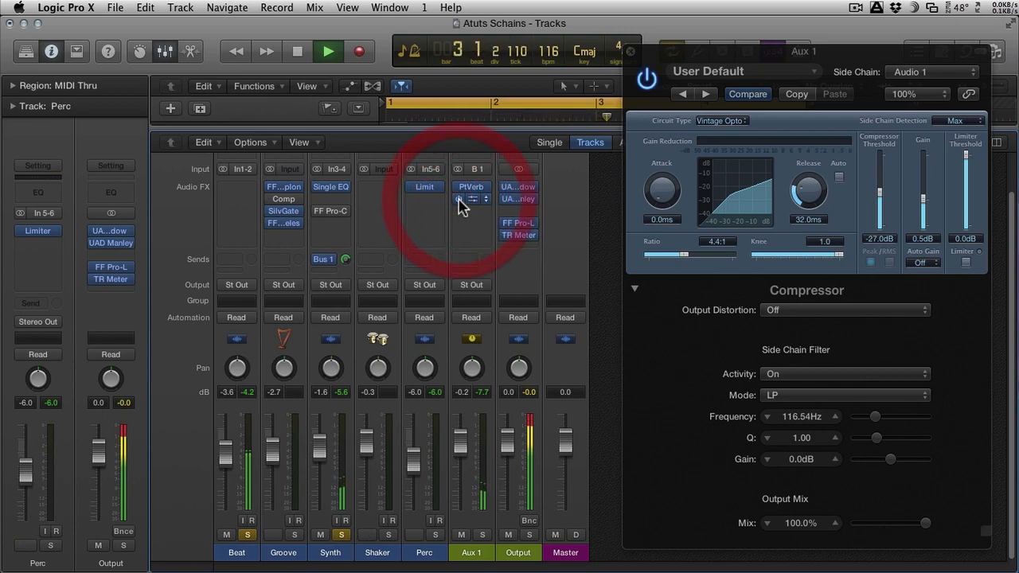
left_click_drag(461, 438, 455, 444)
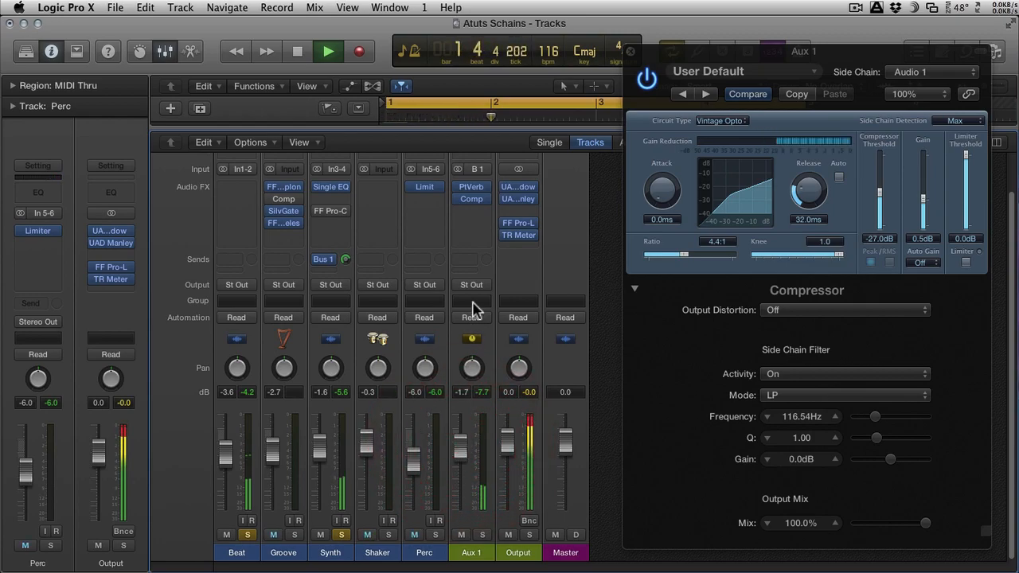
key("space")
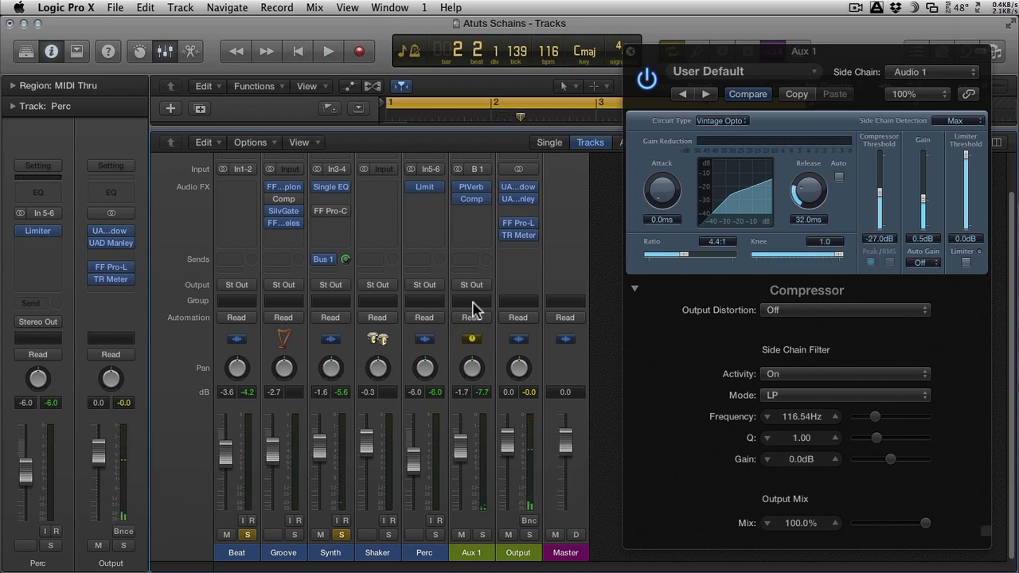